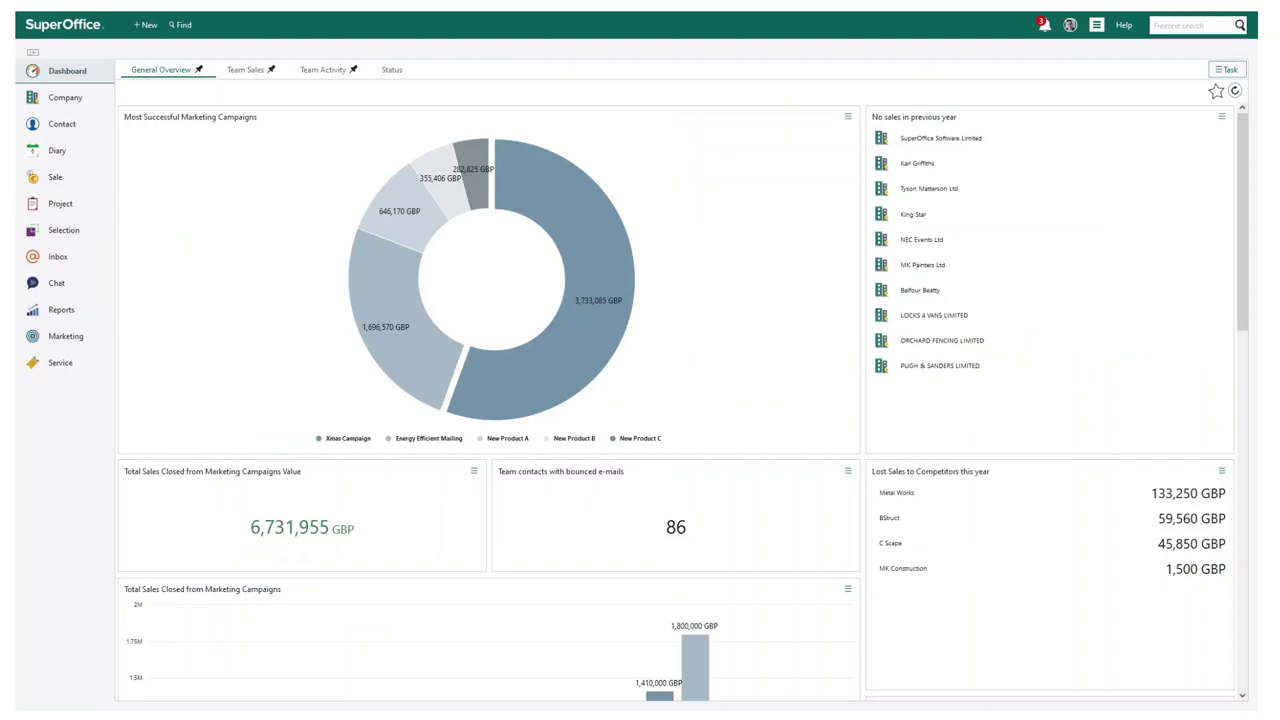
# Review the charts, figures and company lists on the General Overview dashboard
pyautogui.moveTo(512, 350)
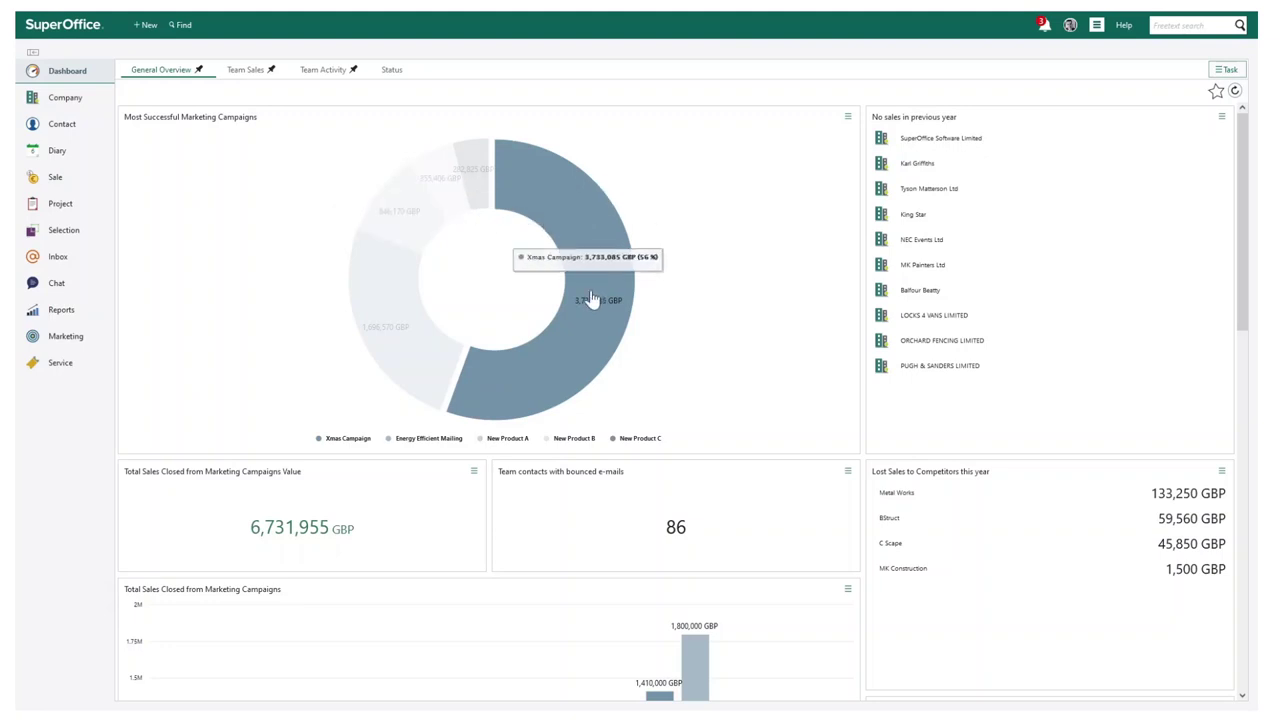
pyautogui.scroll(-2, 601, 366)
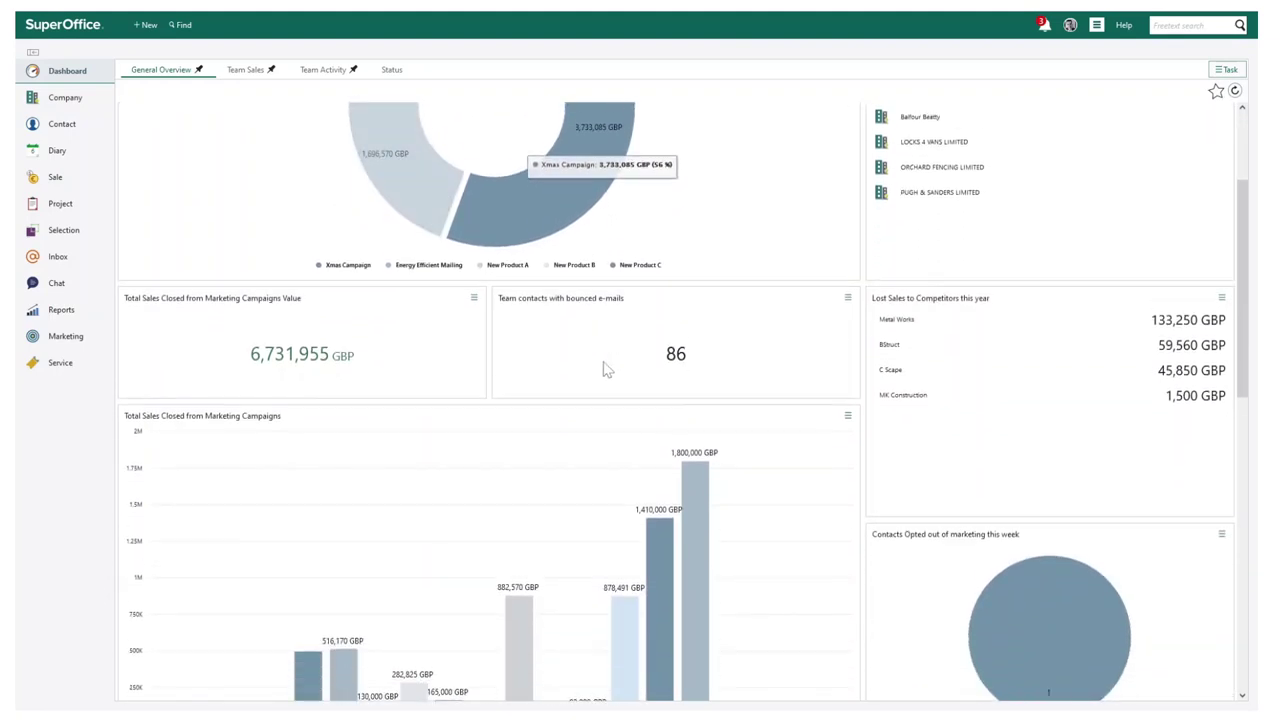
pyautogui.scroll(-7, 603, 368)
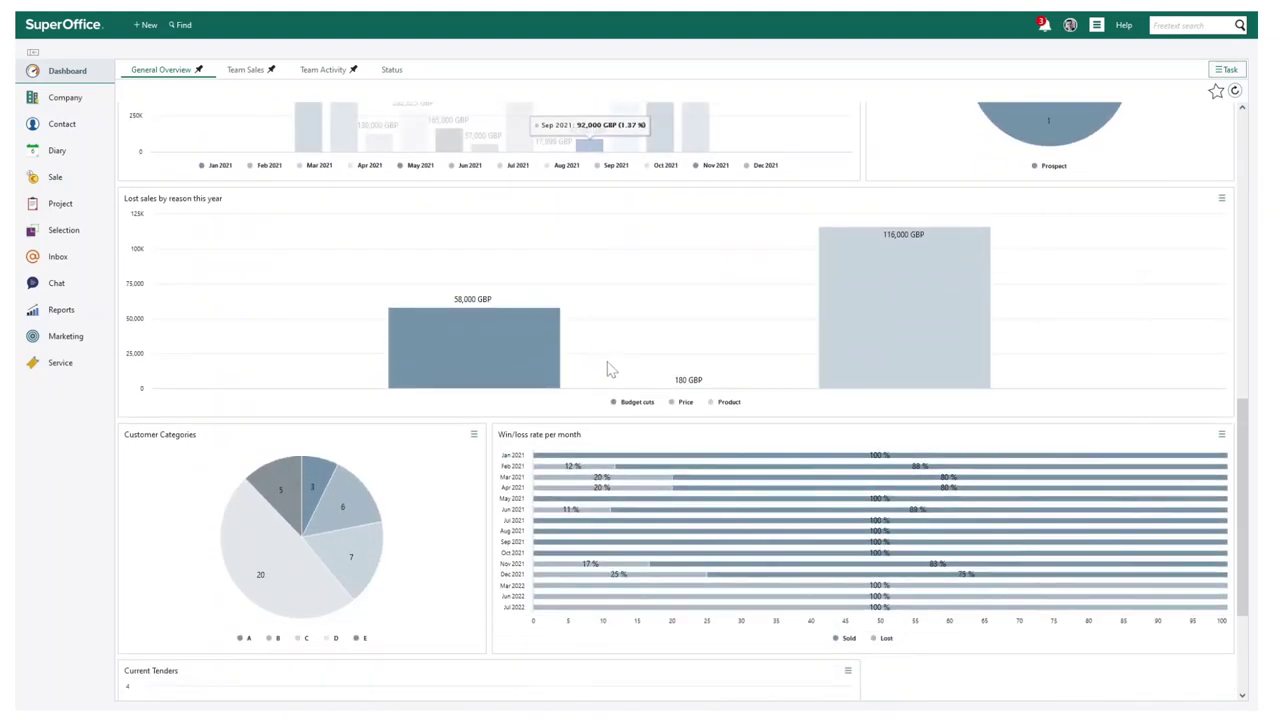
pyautogui.scroll(-3, 630, 420)
pyautogui.moveTo(268, 382)
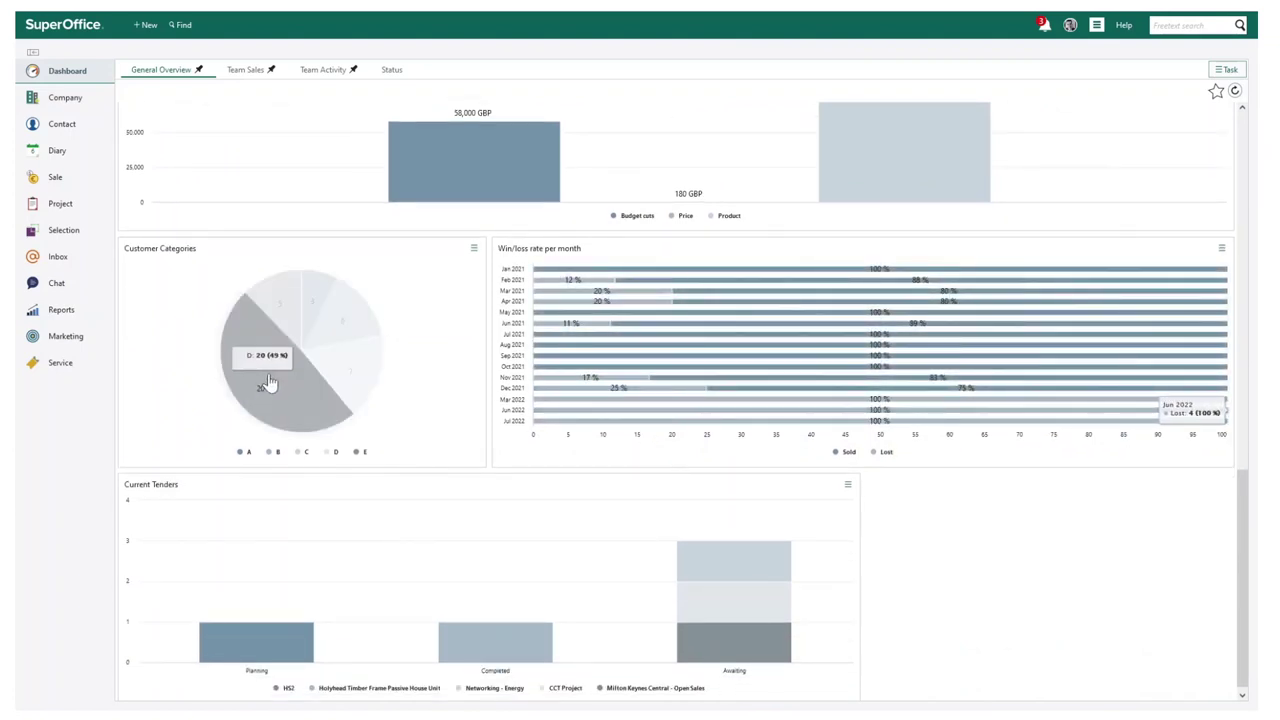
pyautogui.scroll(11, 500, 363)
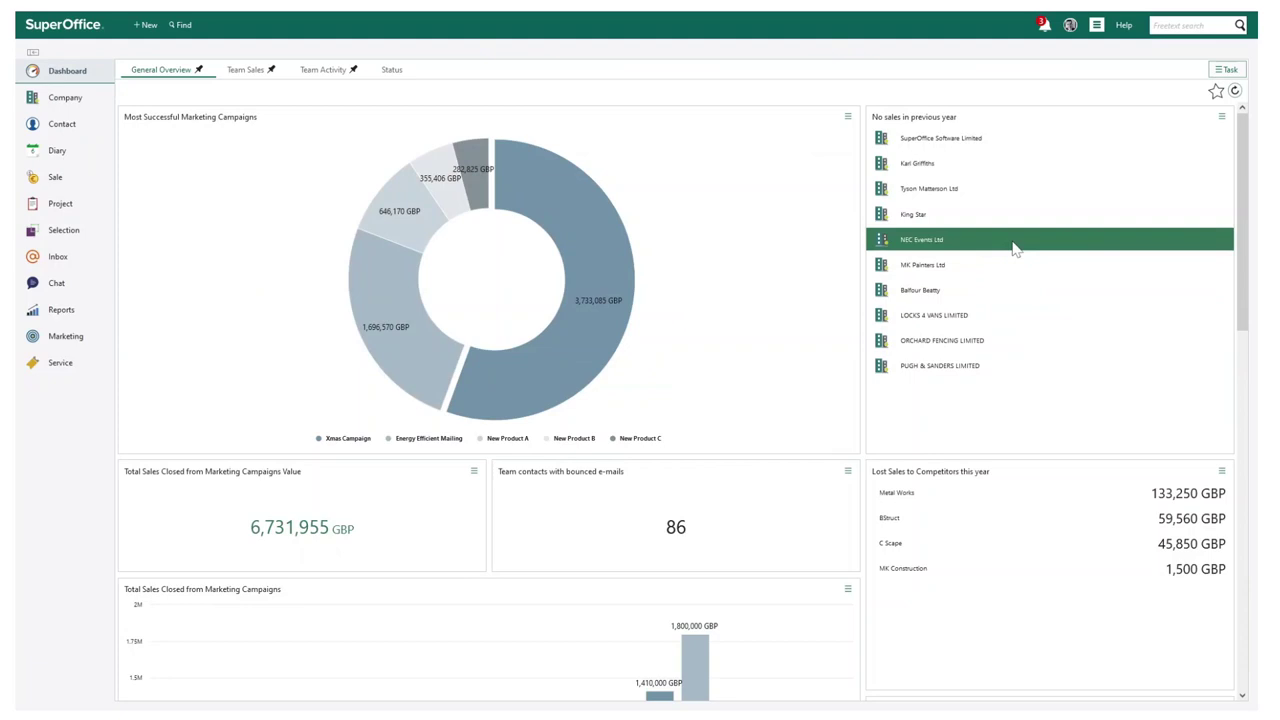
# Start a new dashboard named Sales with the Default theme and 3 columns
pyautogui.click(1228, 70)
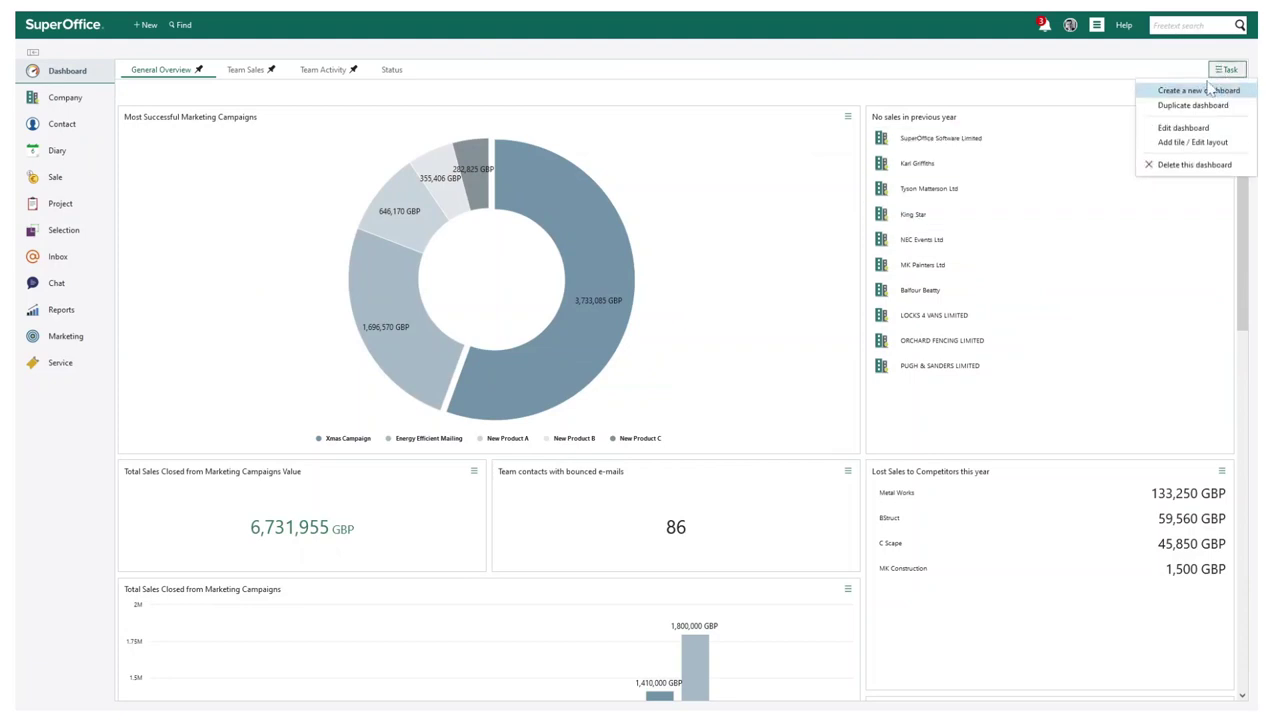
pyautogui.click(1198, 90)
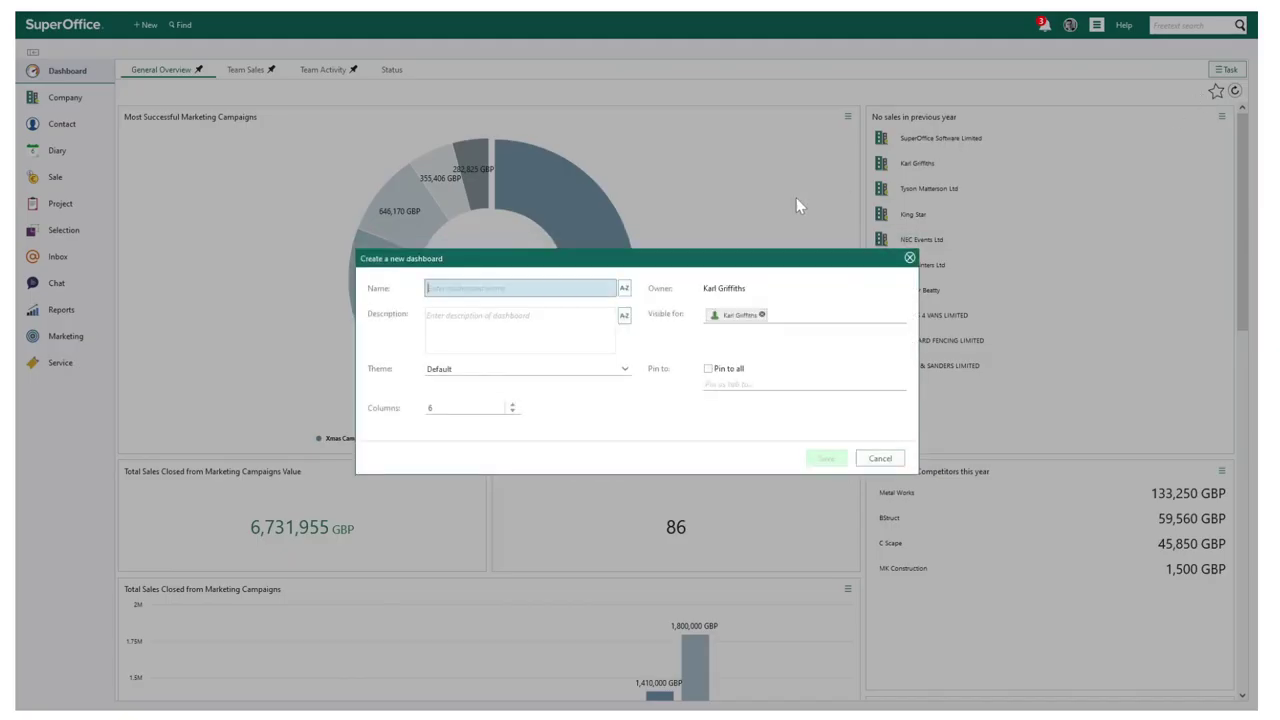
pyautogui.write('Sales')
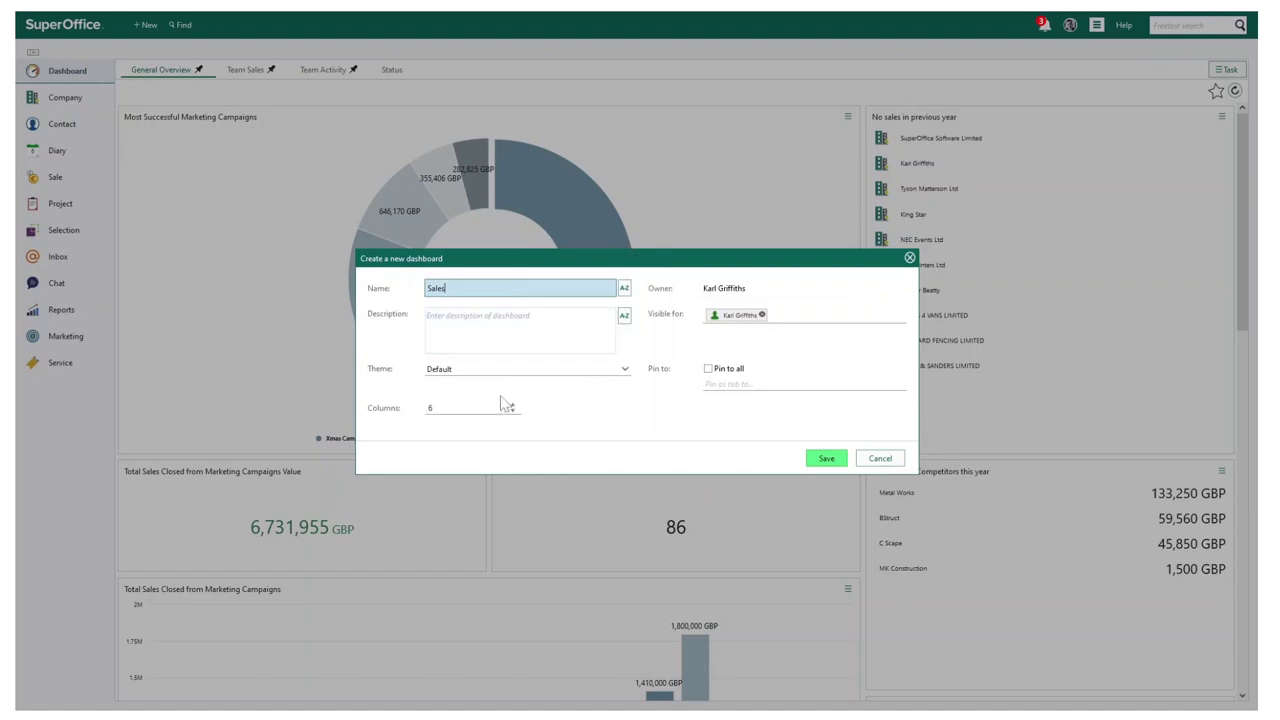
pyautogui.click(490, 369)
pyautogui.click(737, 426)
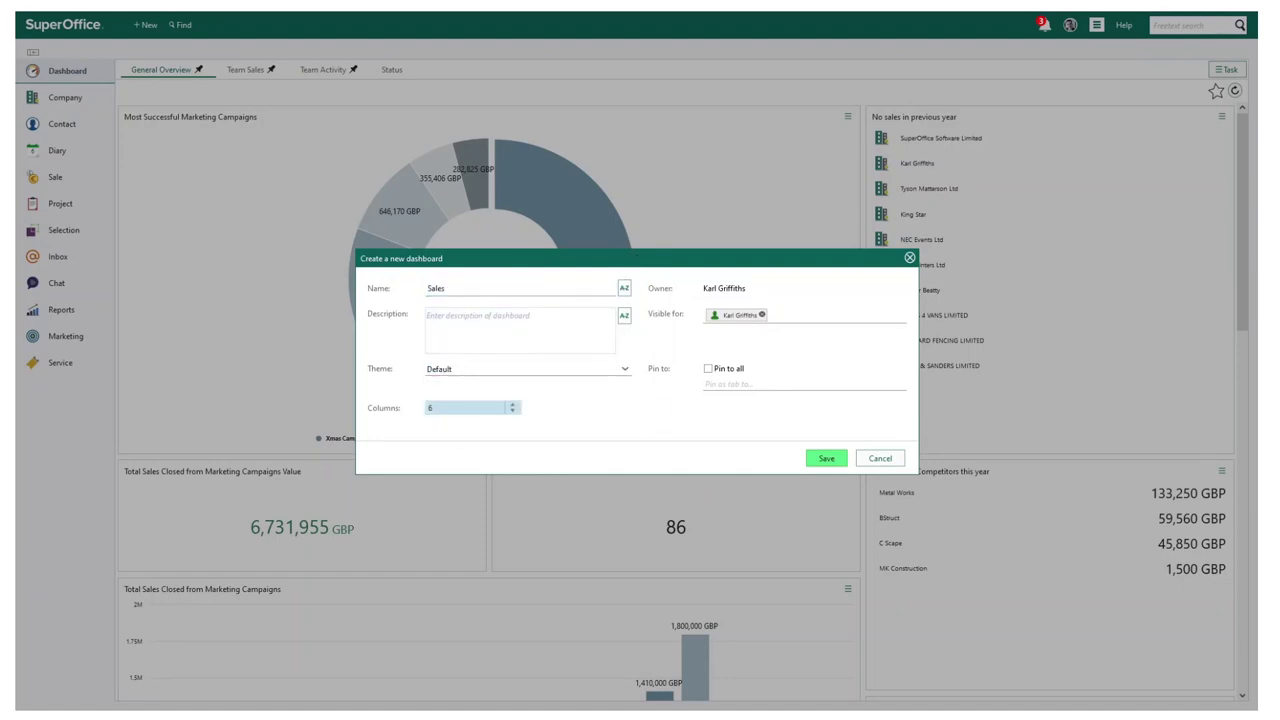
pyautogui.click(513, 411)
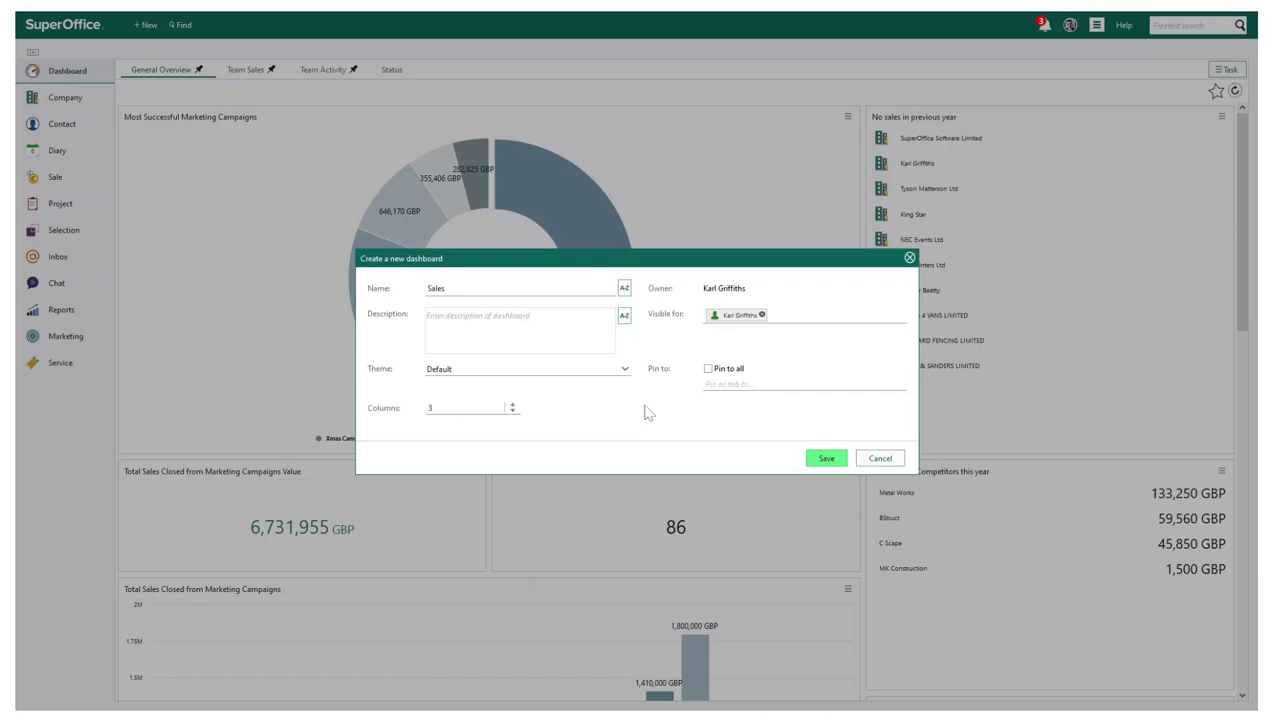
# Check the visibility and pinning choices, pin the new dashboard to all, and save it
pyautogui.click(753, 320)
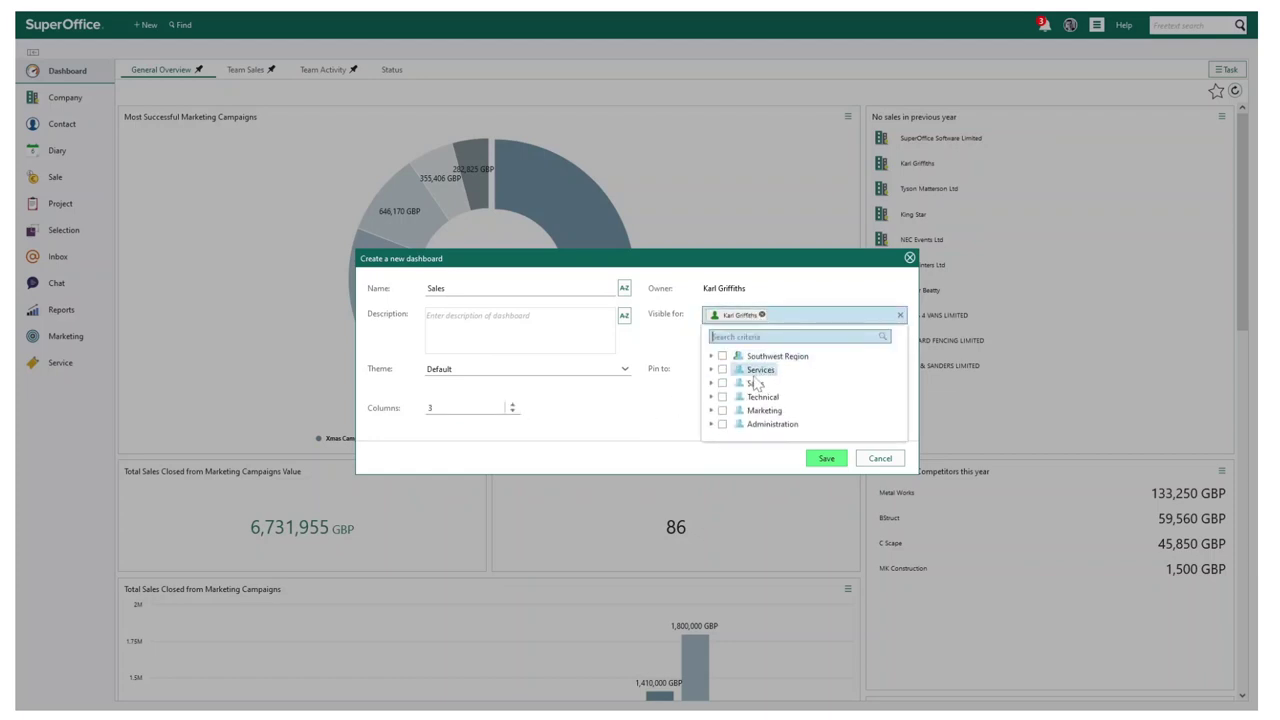
pyautogui.click(684, 352)
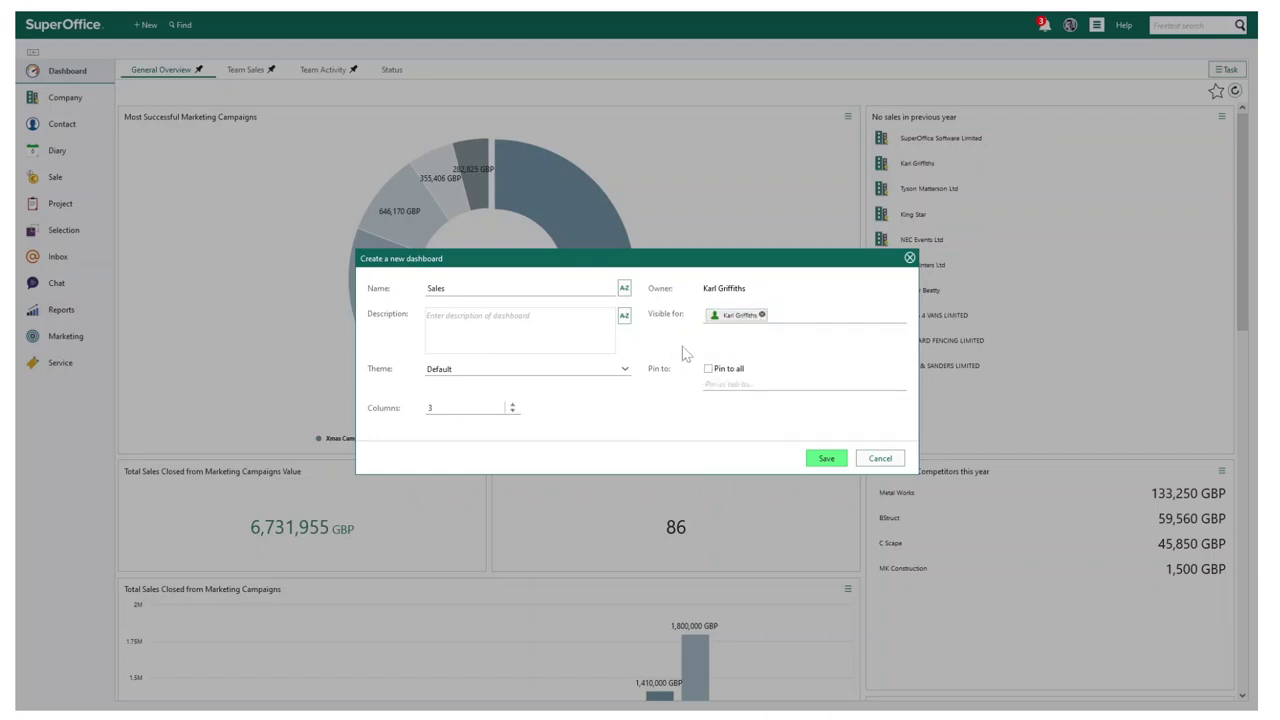
pyautogui.click(716, 386)
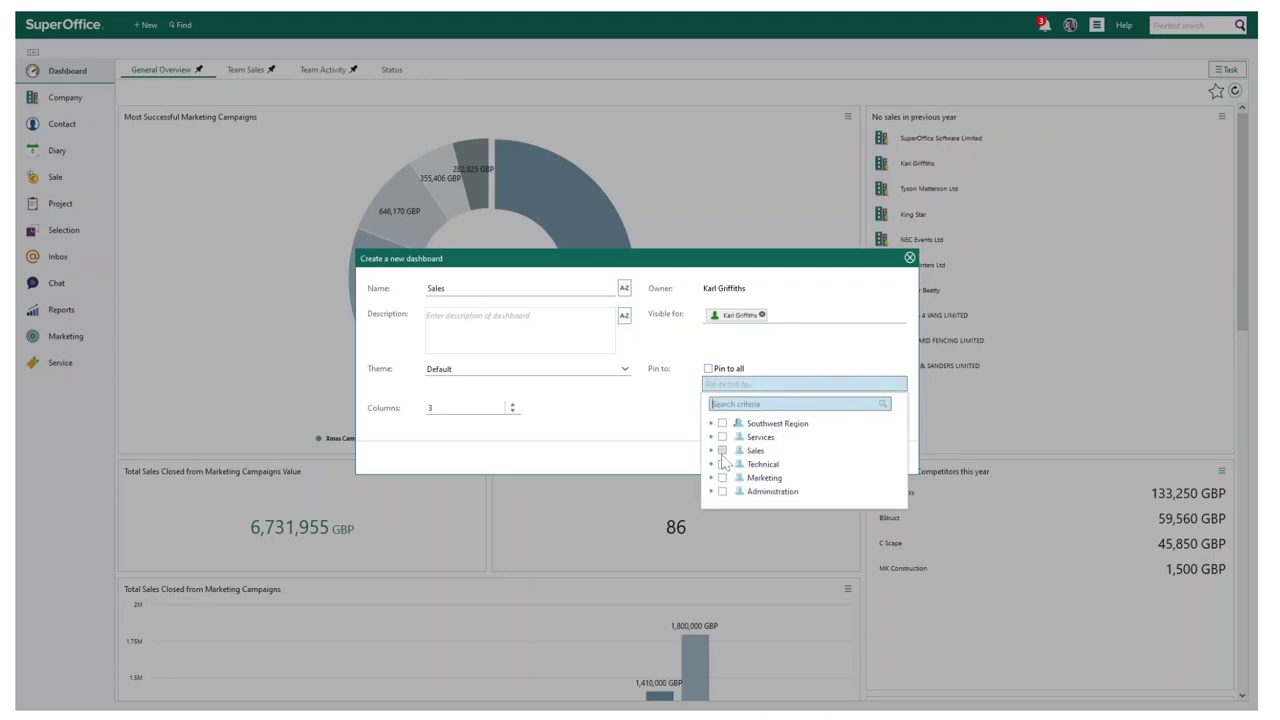
pyautogui.click(708, 369)
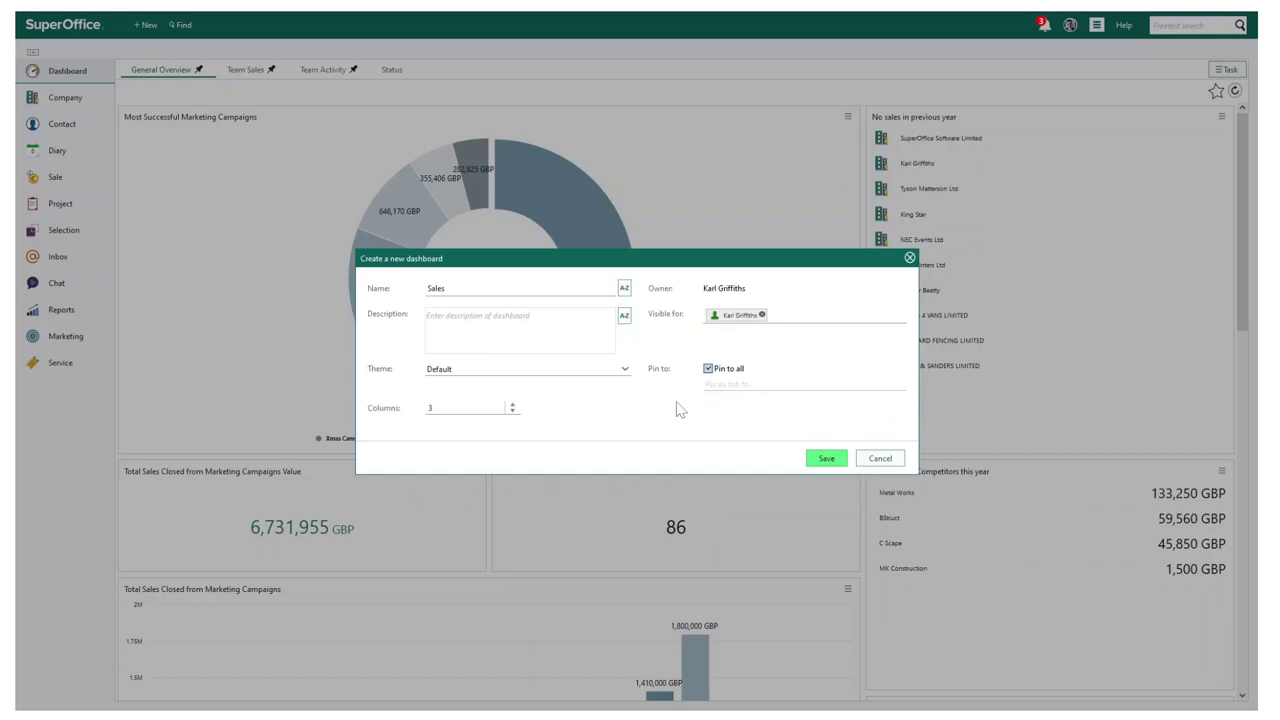
pyautogui.click(822, 459)
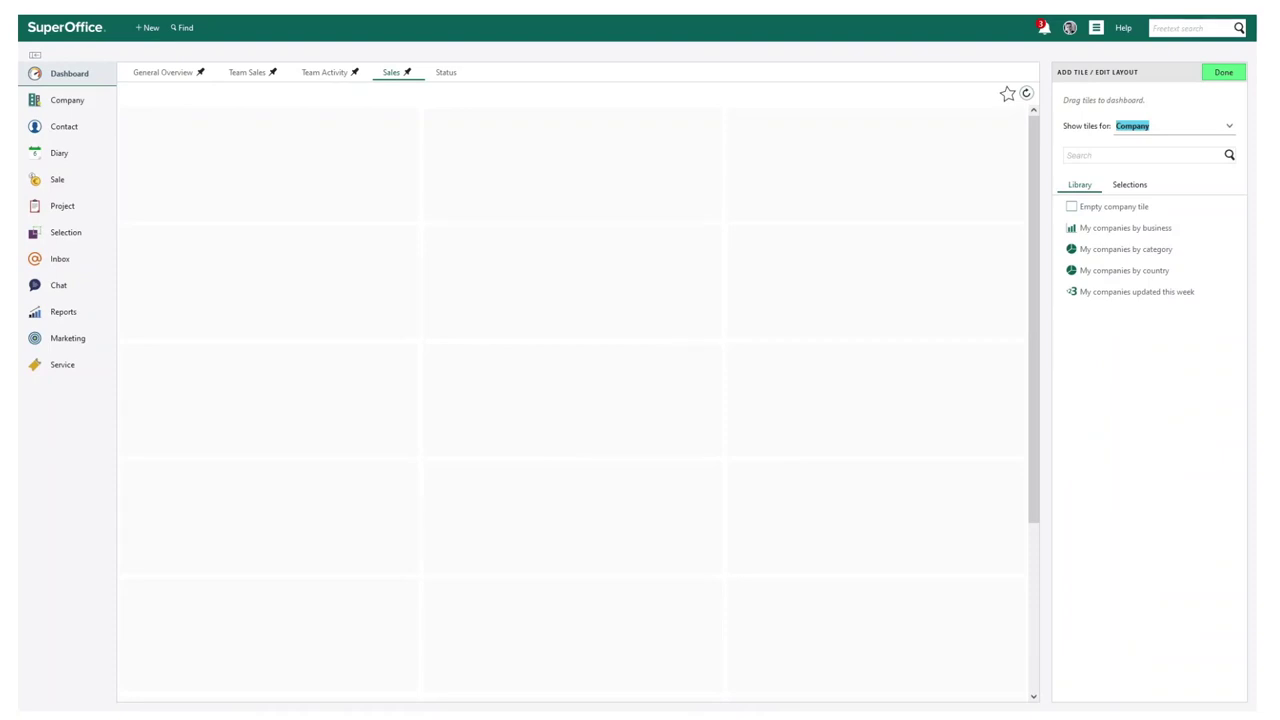
# Browse the library tiles offered for the Contact, Follow-up and Request categories
pyautogui.click(1229, 128)
pyautogui.click(1175, 162)
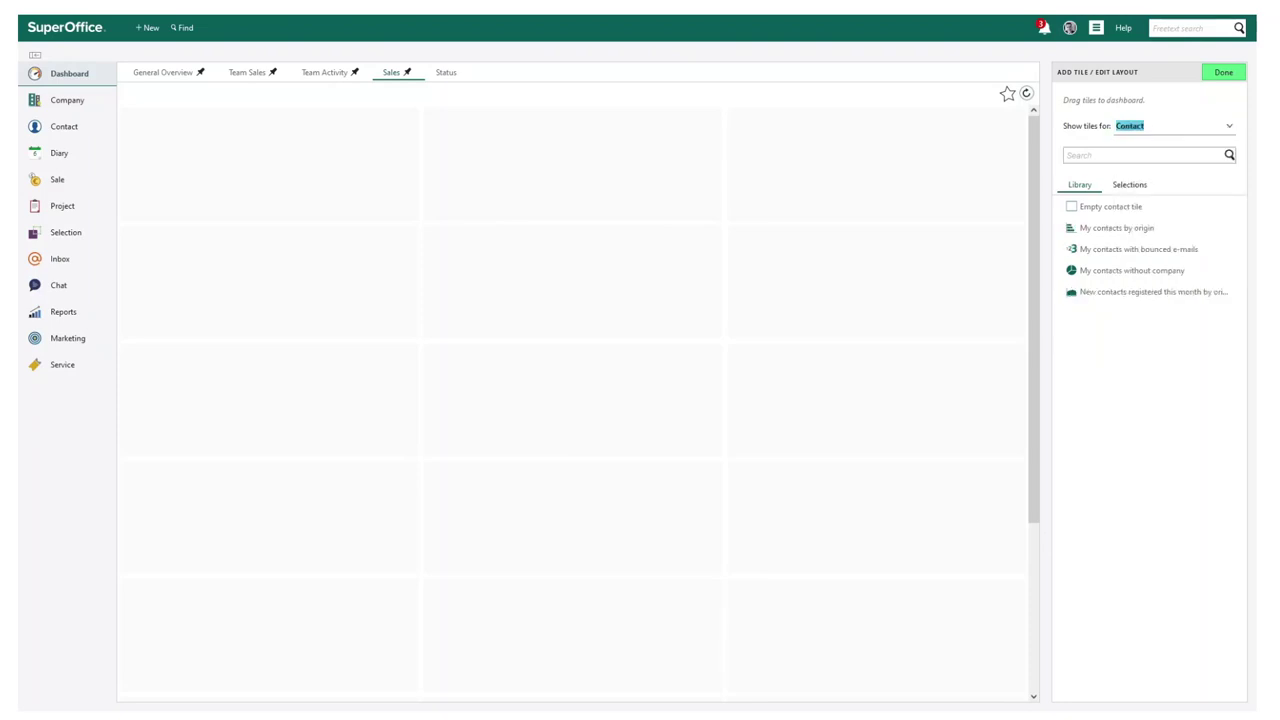
pyautogui.click(1229, 128)
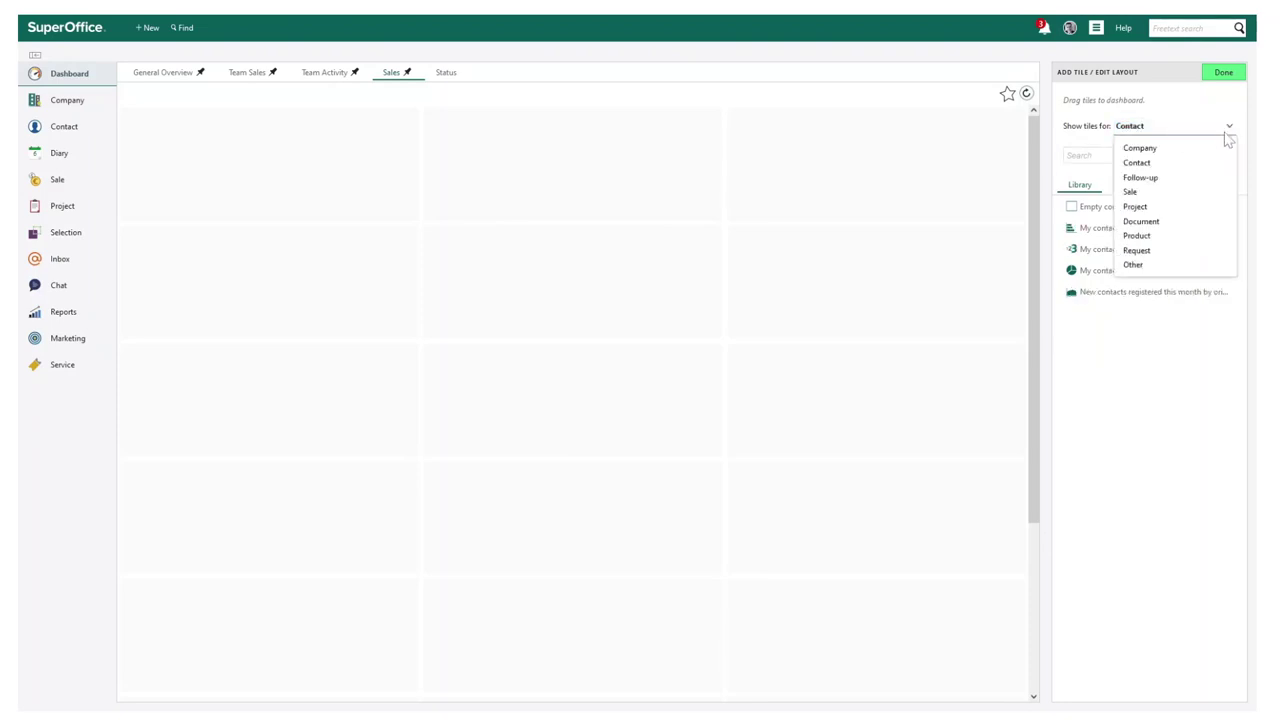
pyautogui.click(1174, 174)
pyautogui.click(1229, 128)
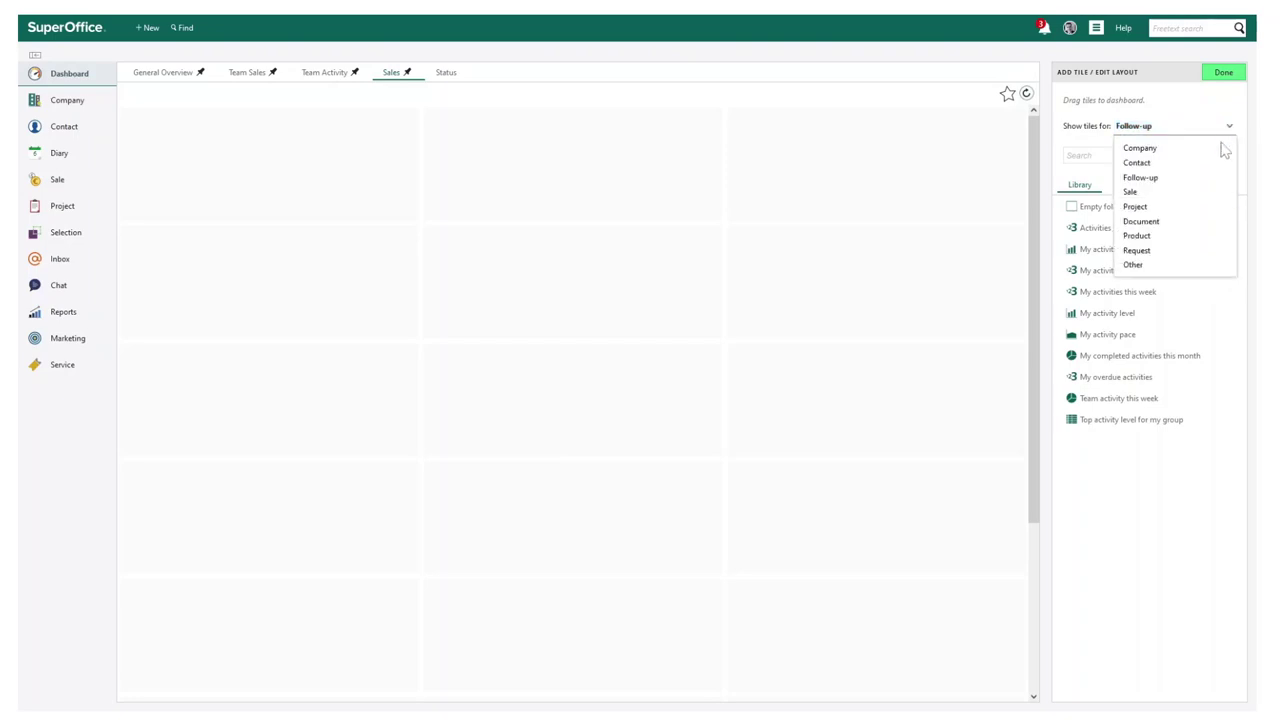
pyautogui.click(1160, 250)
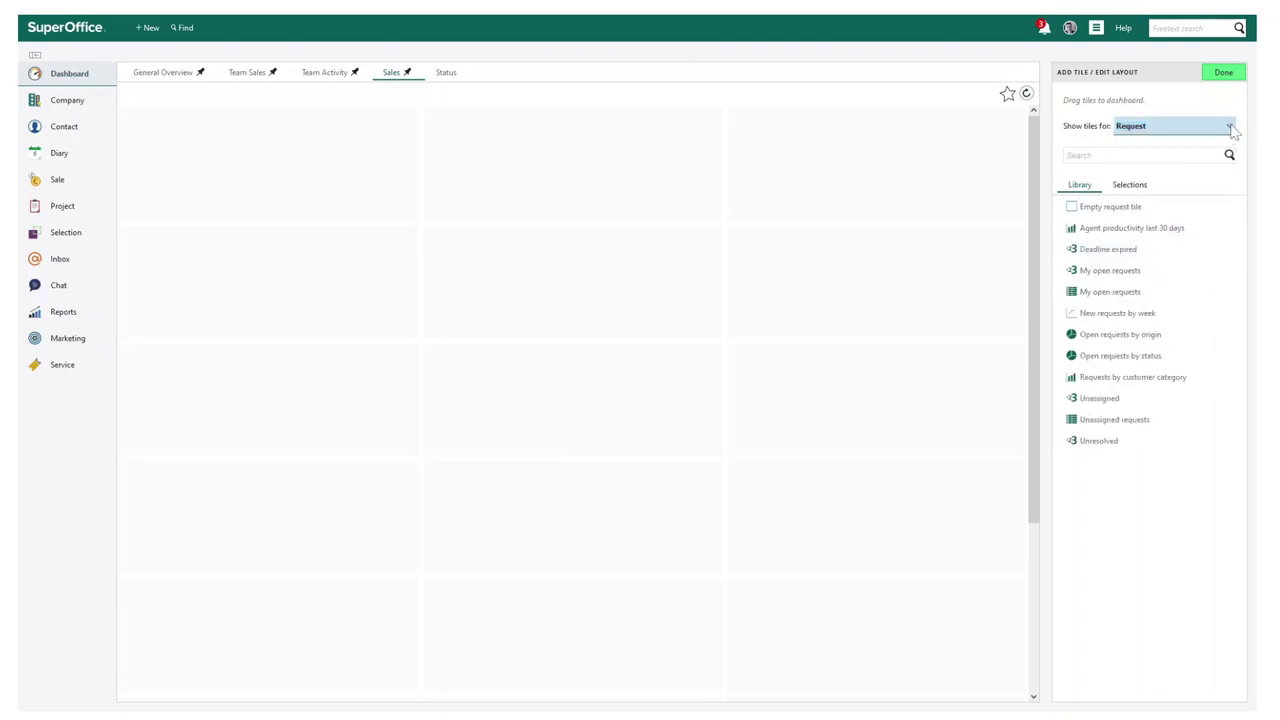
# Add the Sale tiles Group forecast this month, Last won sales, My forecast this month and My revenue this month to the dashboard
pyautogui.click(1229, 128)
pyautogui.click(1160, 191)
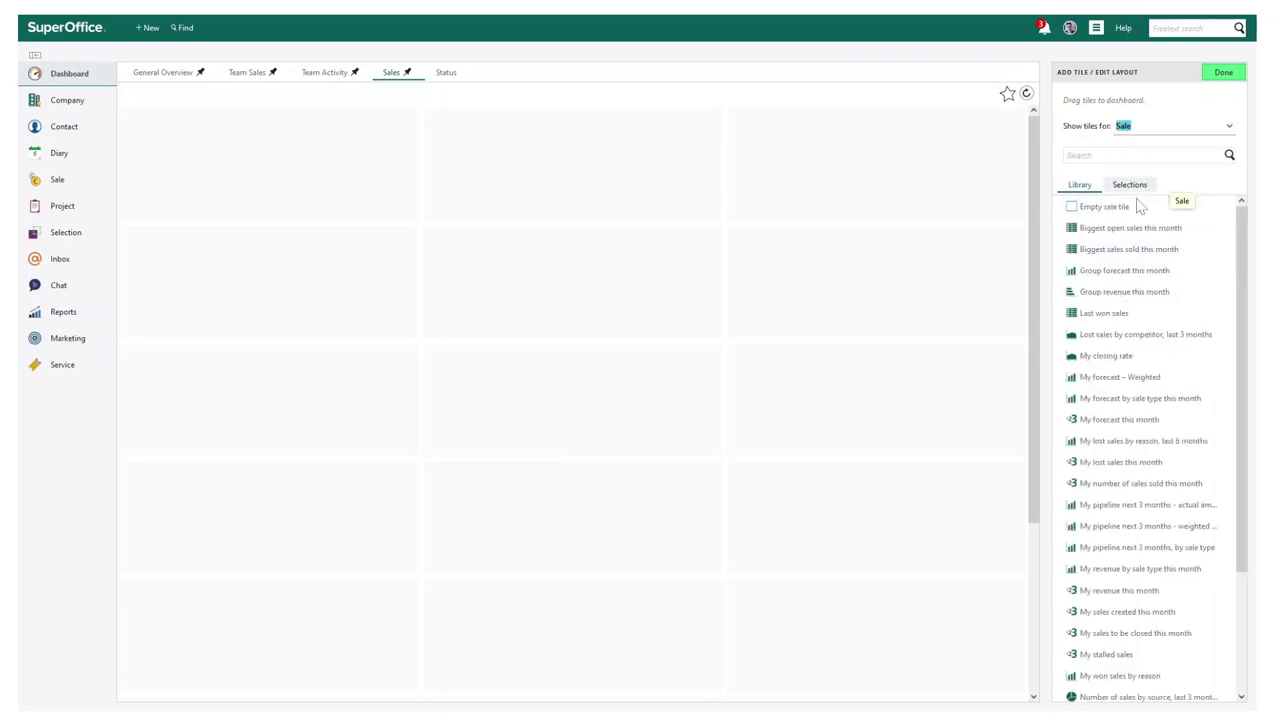
pyautogui.moveTo(1130, 271); pyautogui.dragTo(320, 282)
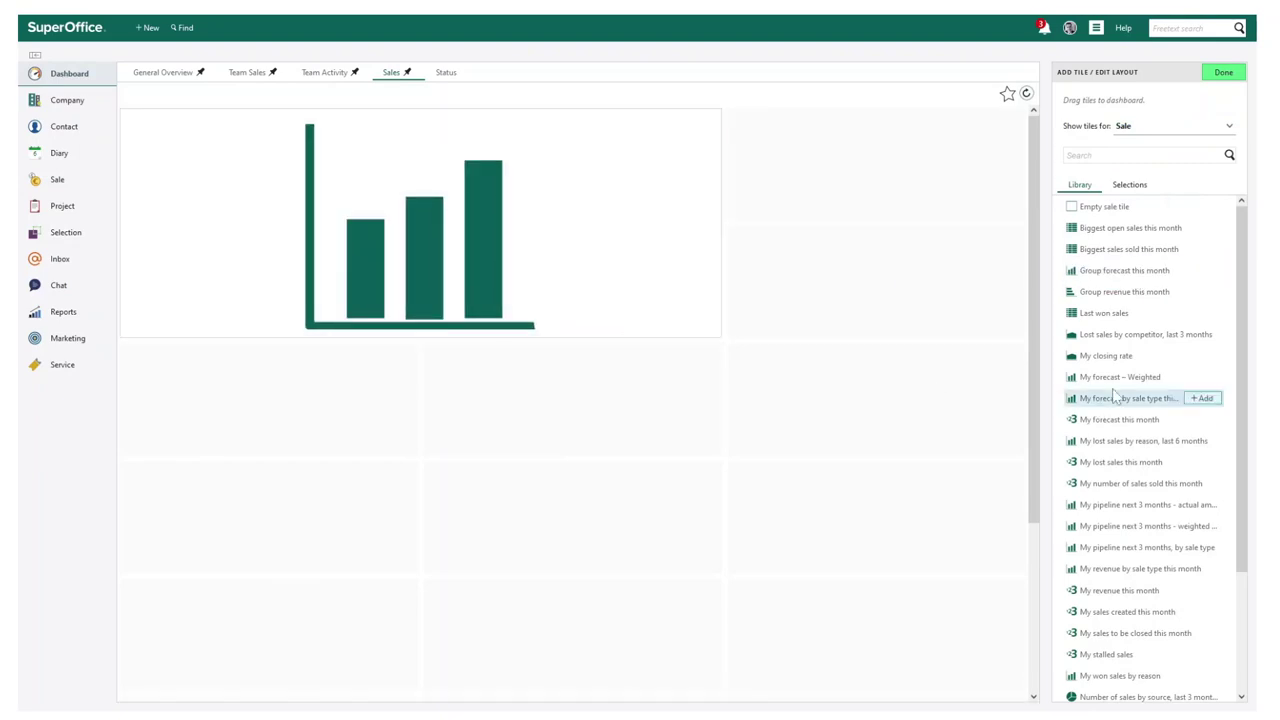
pyautogui.moveTo(1125, 322); pyautogui.dragTo(600, 437)
pyautogui.moveTo(1130, 465); pyautogui.dragTo(891, 284)
pyautogui.moveTo(1122, 570); pyautogui.dragTo(877, 520)
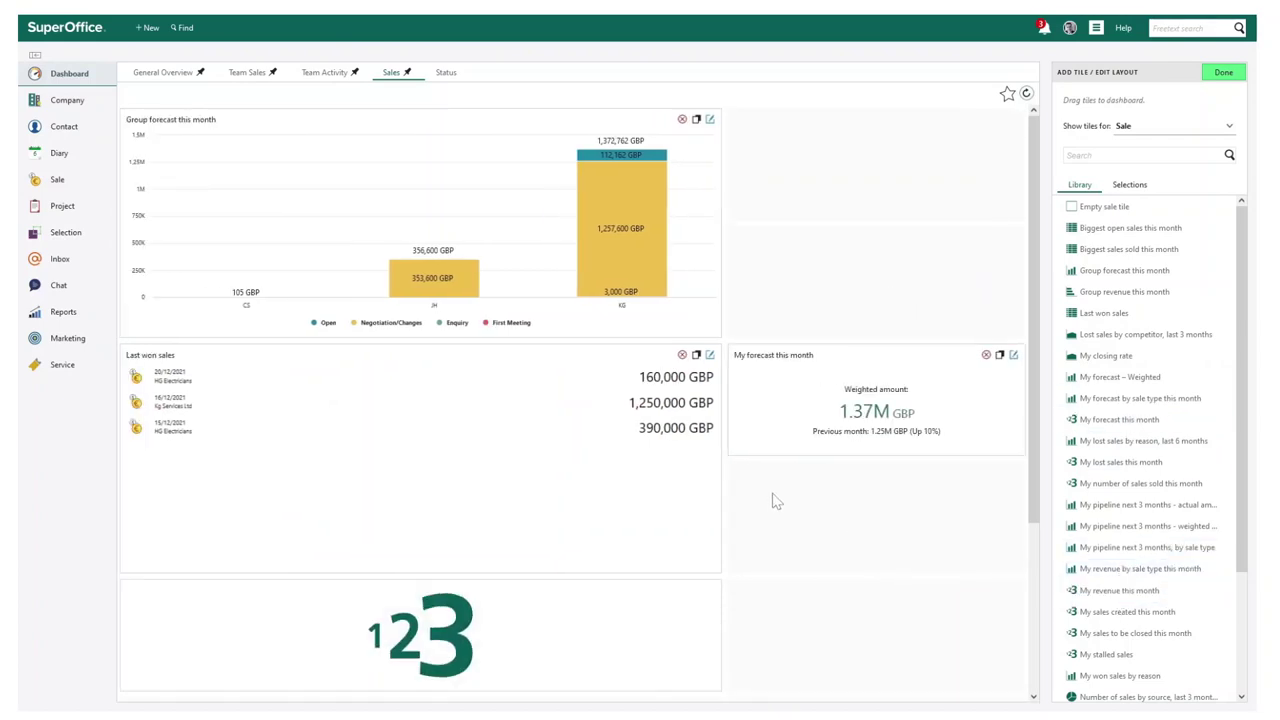
# Widen the Group forecast this month tile to all three columns and stretch My revenue this month to two rows high
pyautogui.moveTo(720, 225); pyautogui.dragTo(1002, 252)
pyautogui.scroll(-2, 634, 528)
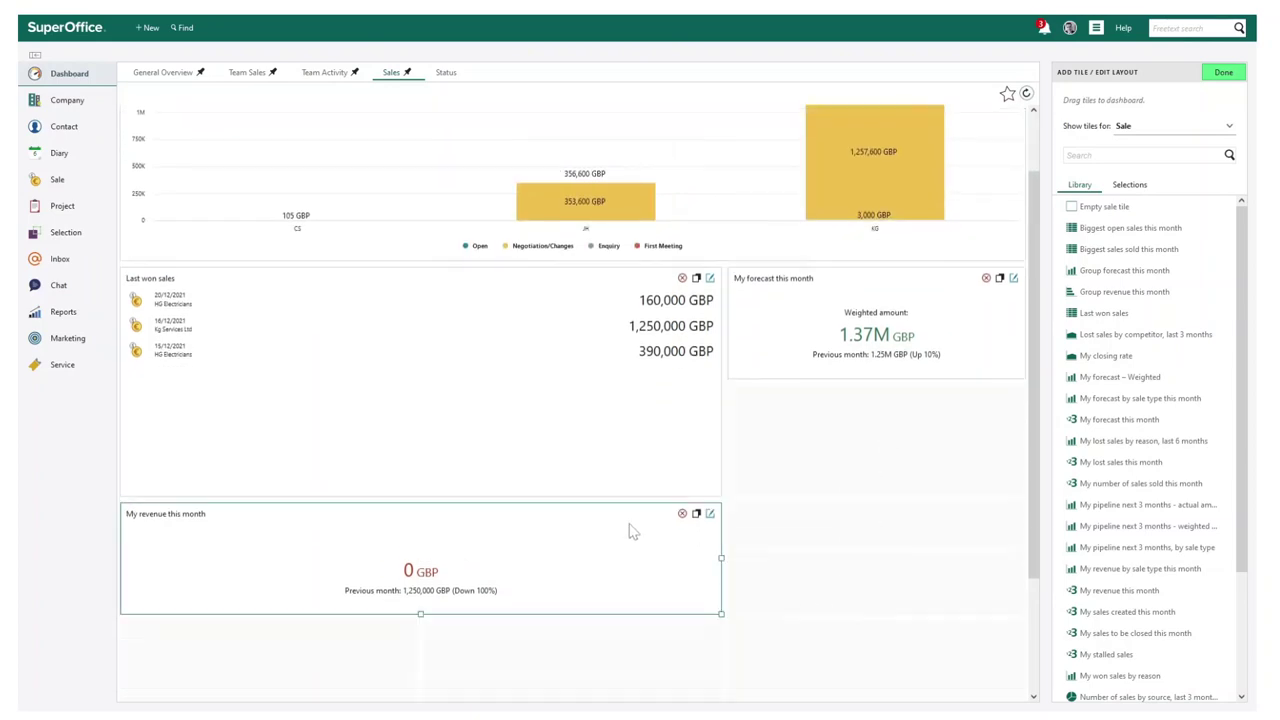
pyautogui.moveTo(420, 566); pyautogui.dragTo(419, 675)
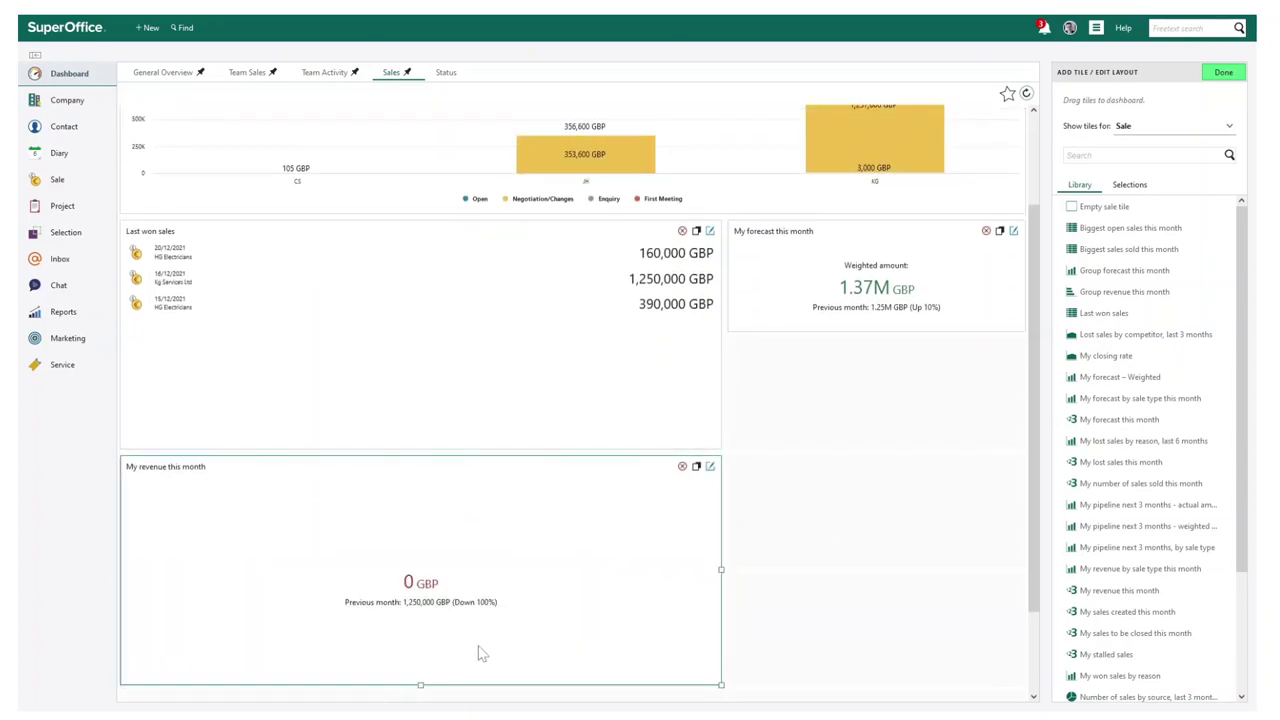
pyautogui.click(1216, 75)
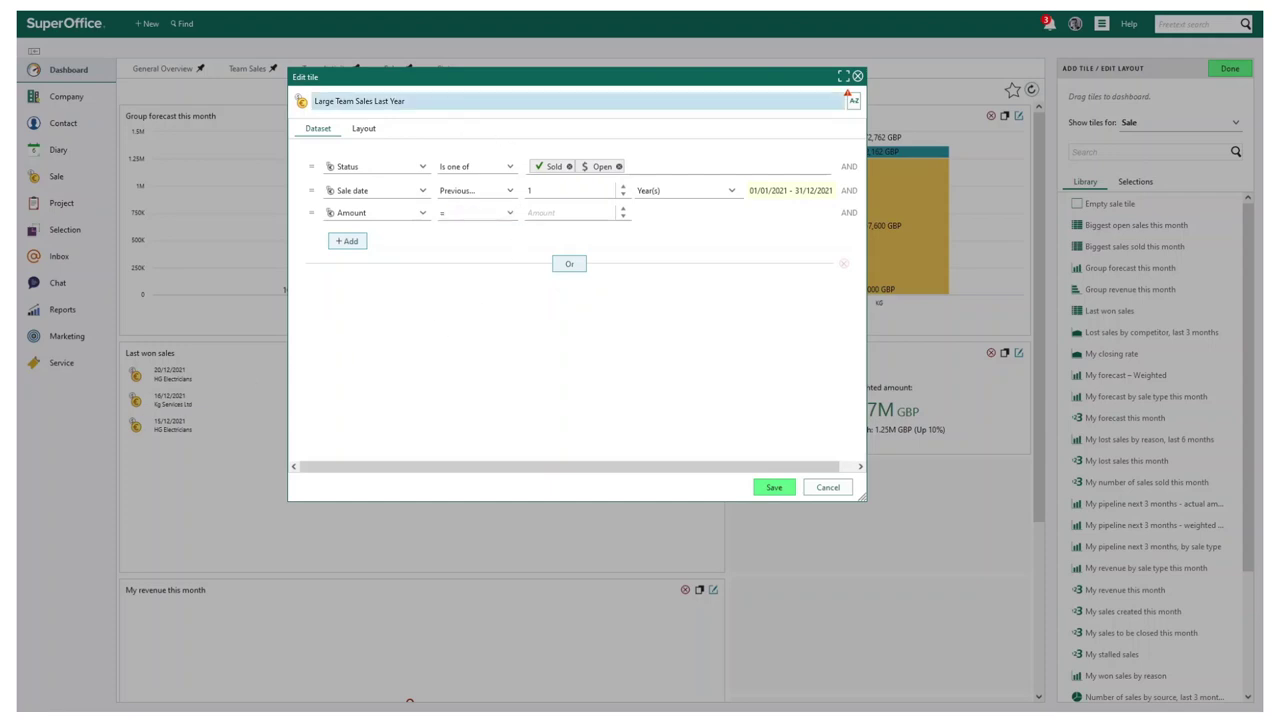
# Limit the Large Team Sales Last Year tile's dataset to status Sold and an amount >= 5,000.00
pyautogui.click(406, 101)
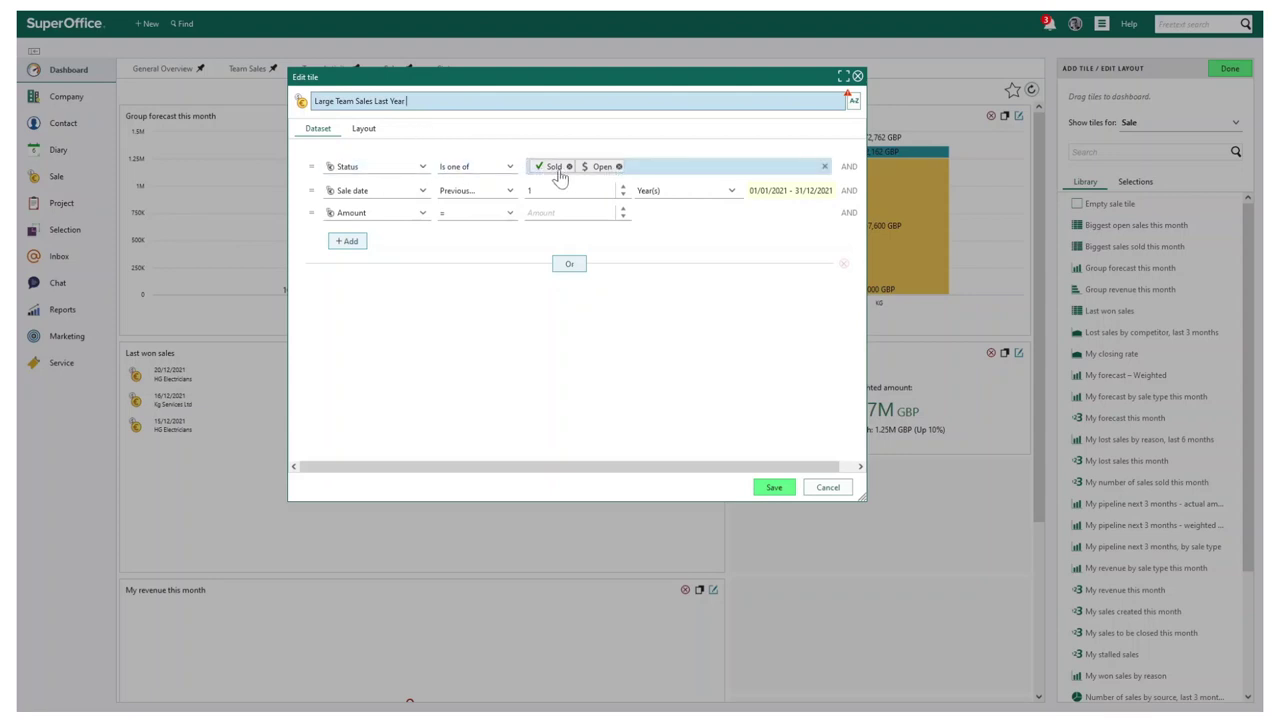
pyautogui.click(618, 167)
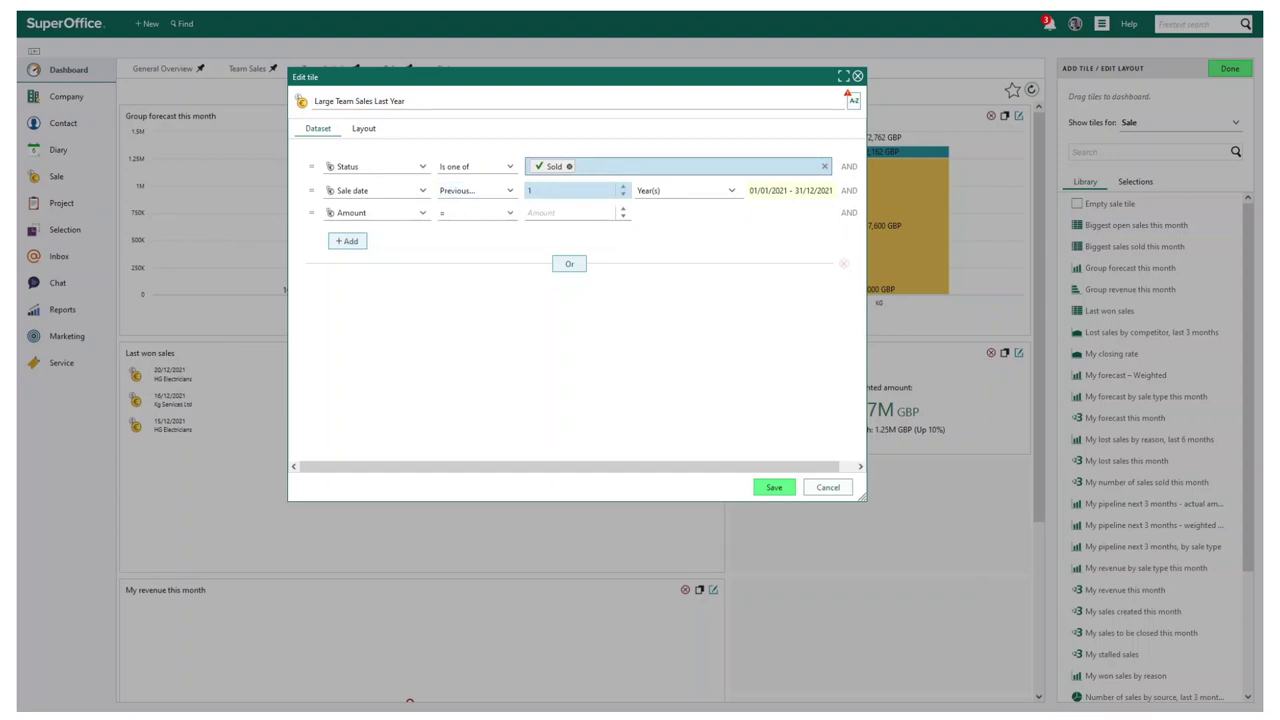
pyautogui.click(476, 214)
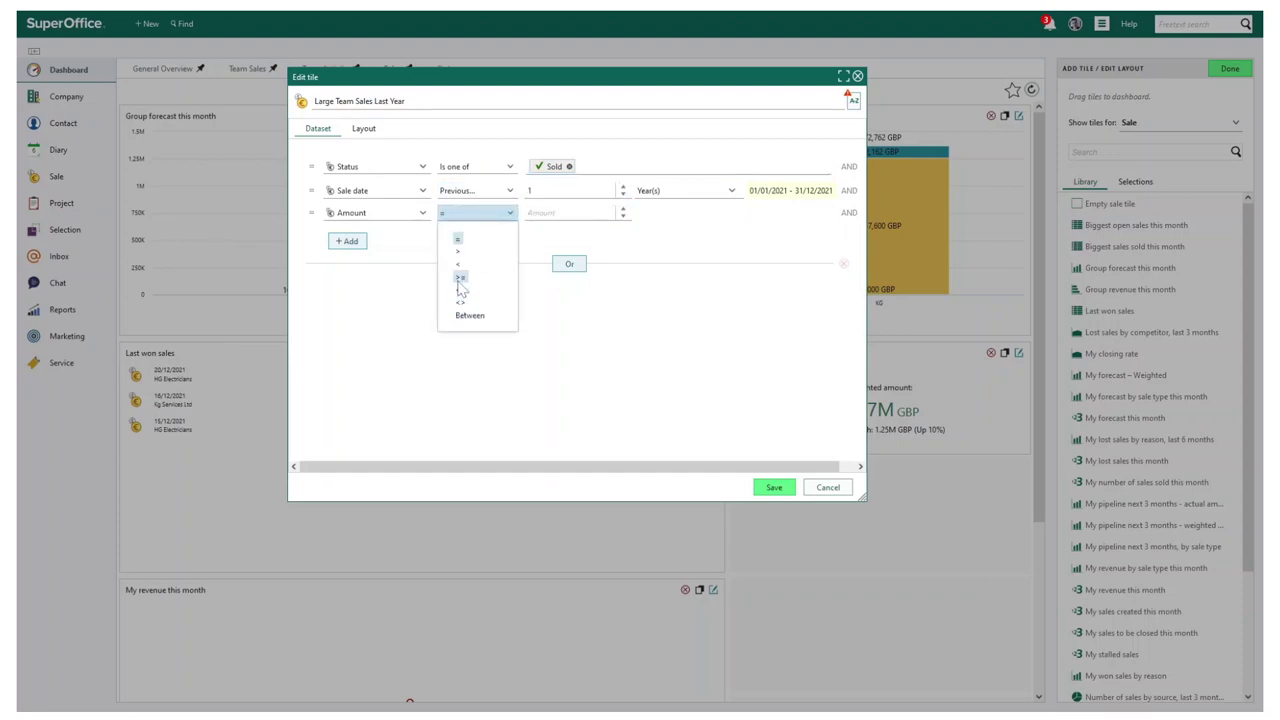
pyautogui.click(460, 277)
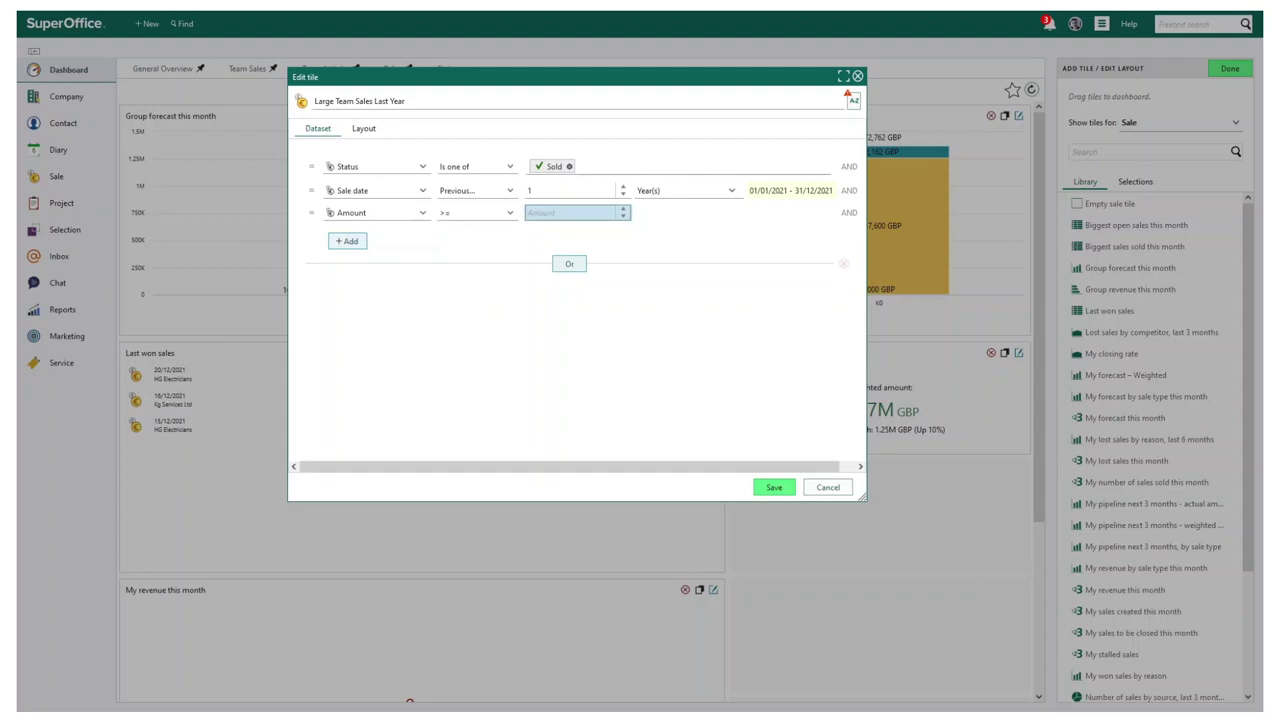
pyautogui.click(632, 296)
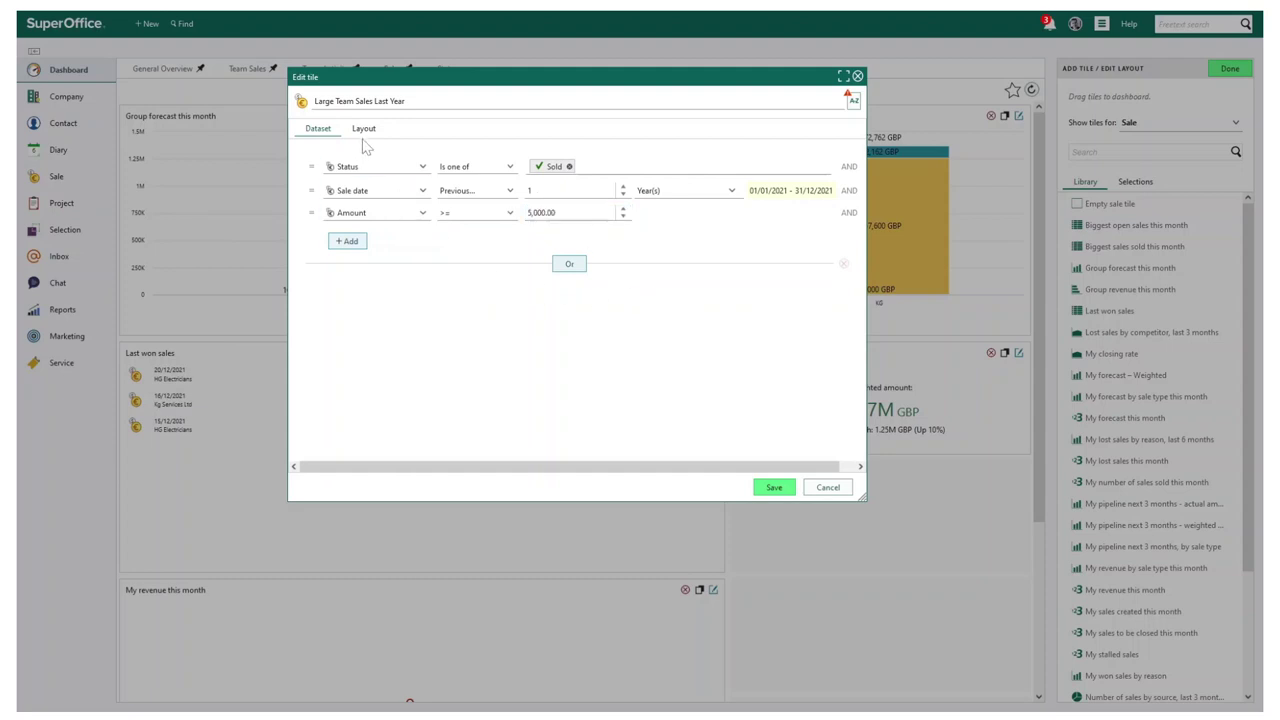
# Try the pie chart type in the tile's layout and return it to a column chart
pyautogui.click(366, 134)
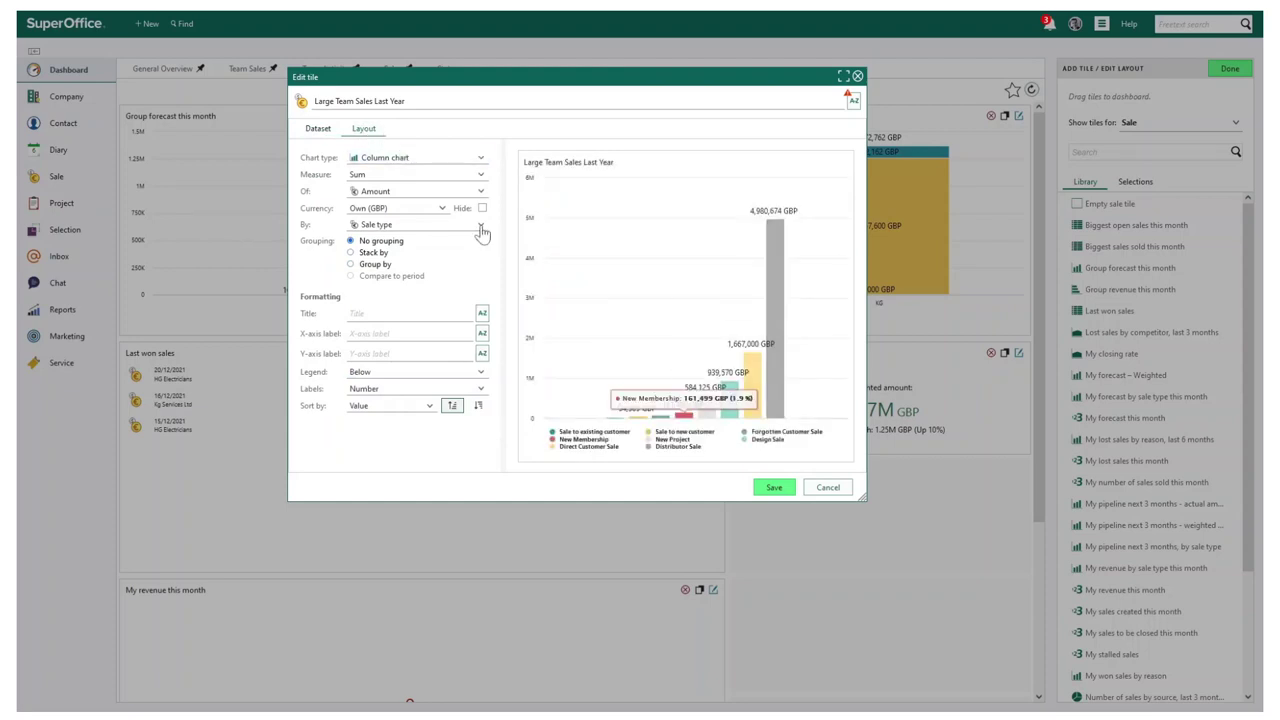
pyautogui.click(440, 158)
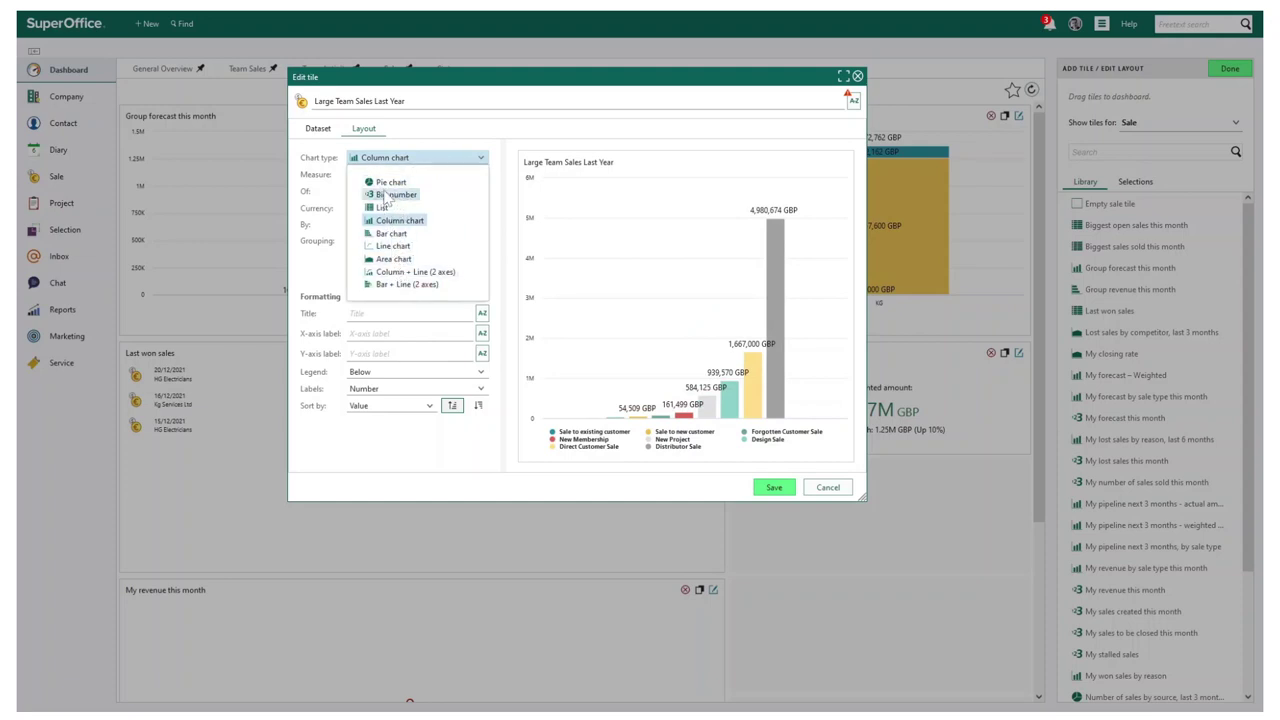
pyautogui.click(389, 183)
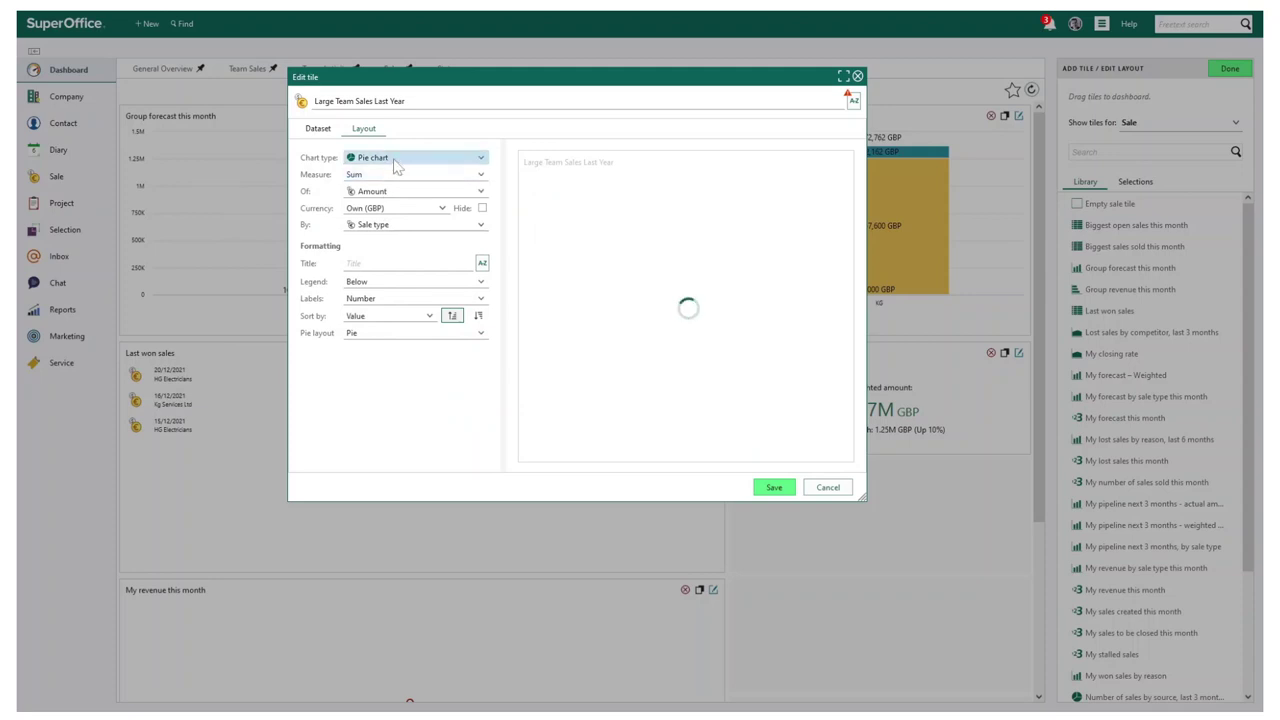
pyautogui.click(401, 162)
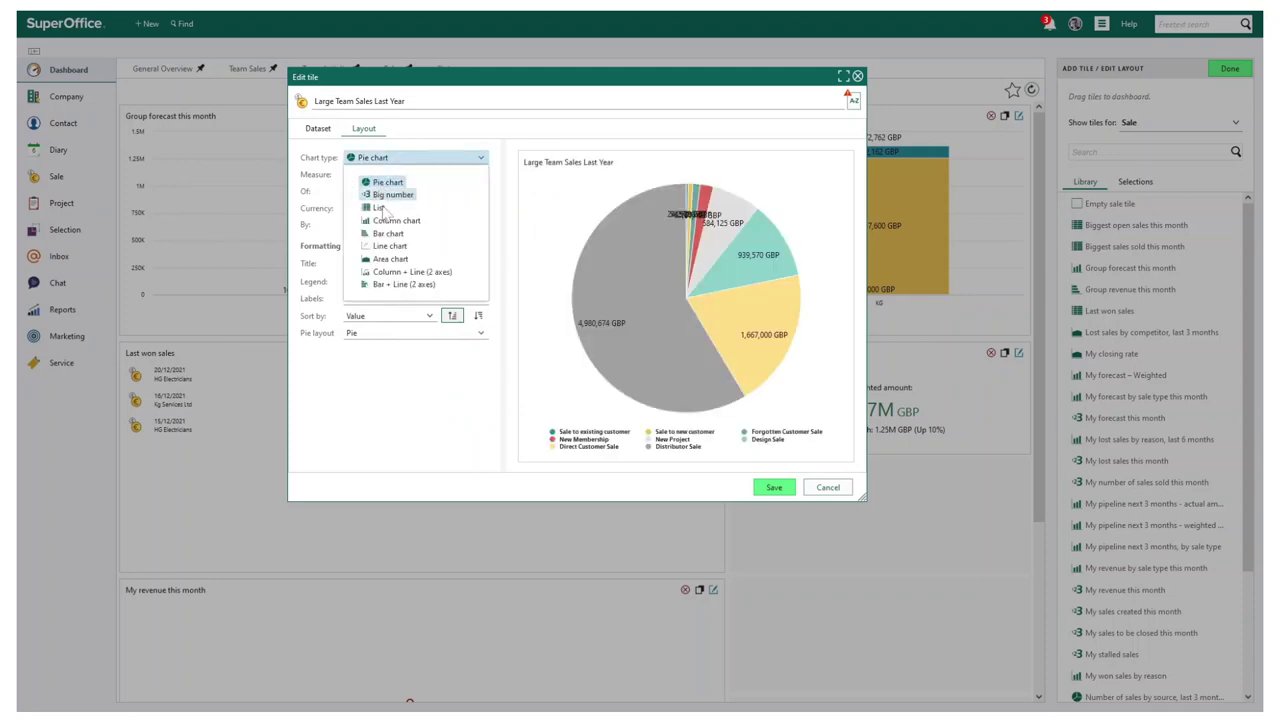
pyautogui.click(397, 221)
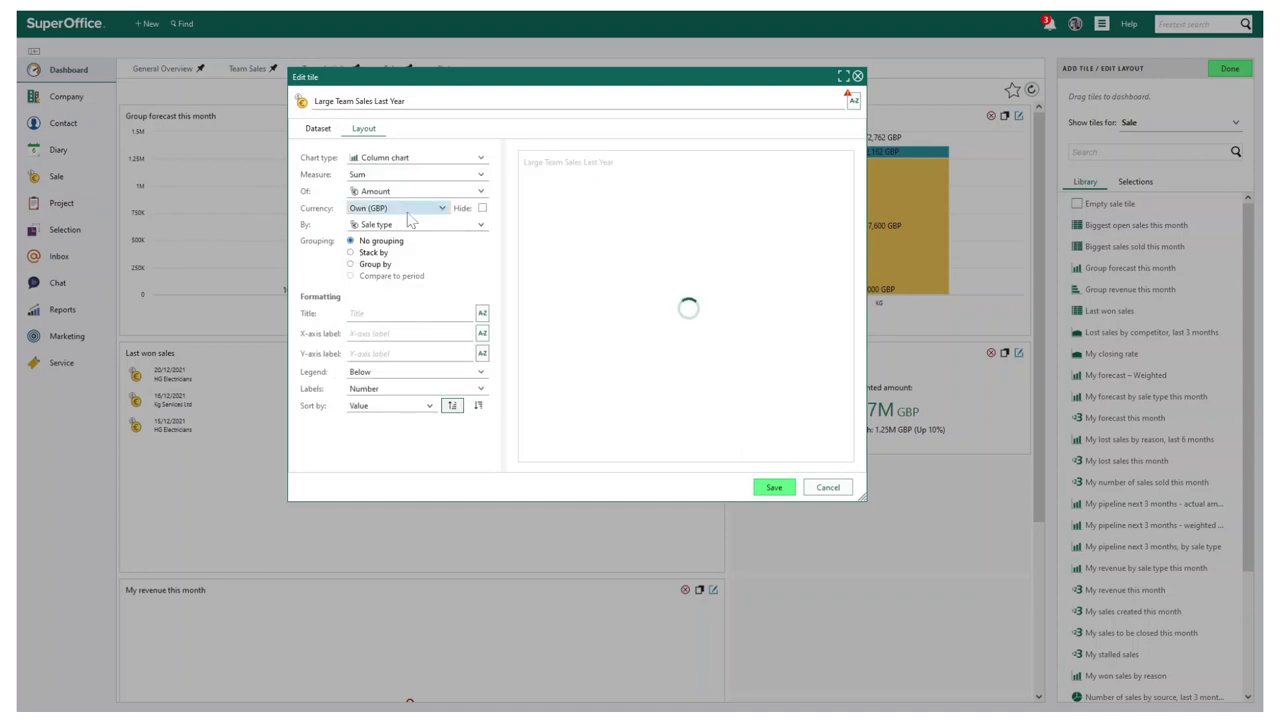
# Check the tile's measure, value field and currency options, and break the column chart down by the sale's Owner
pyautogui.click(386, 178)
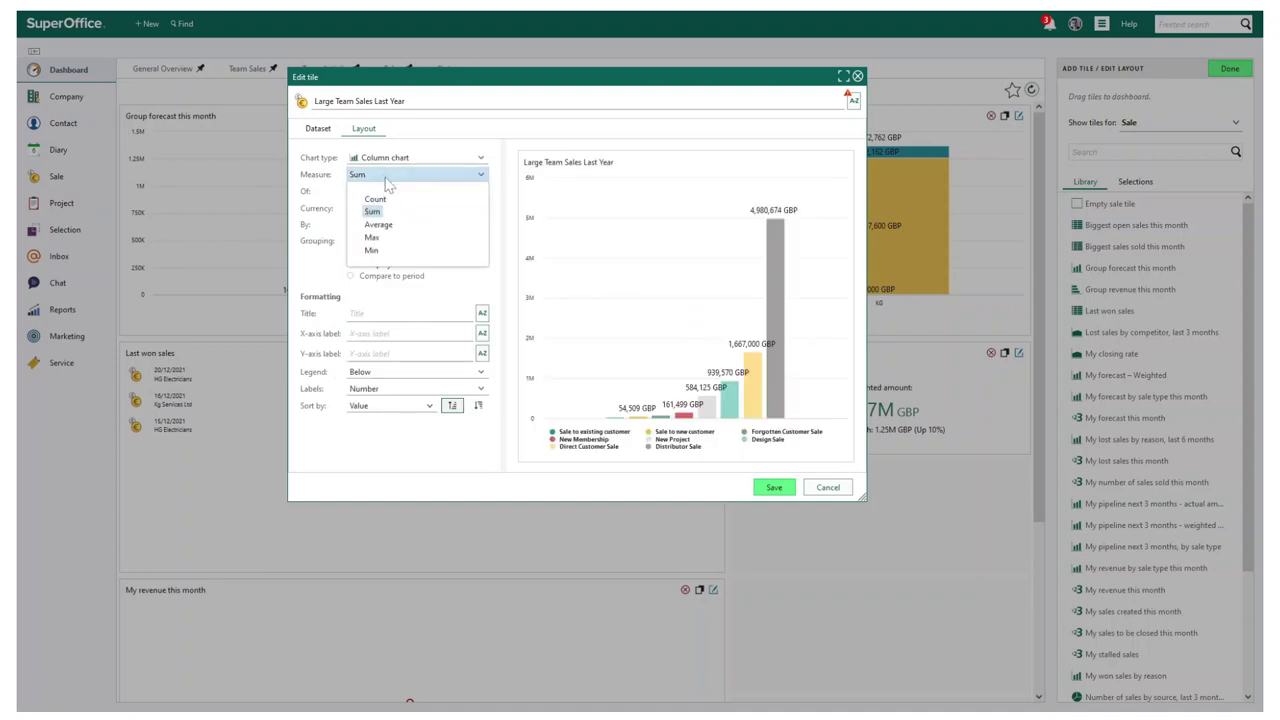
pyautogui.click(318, 199)
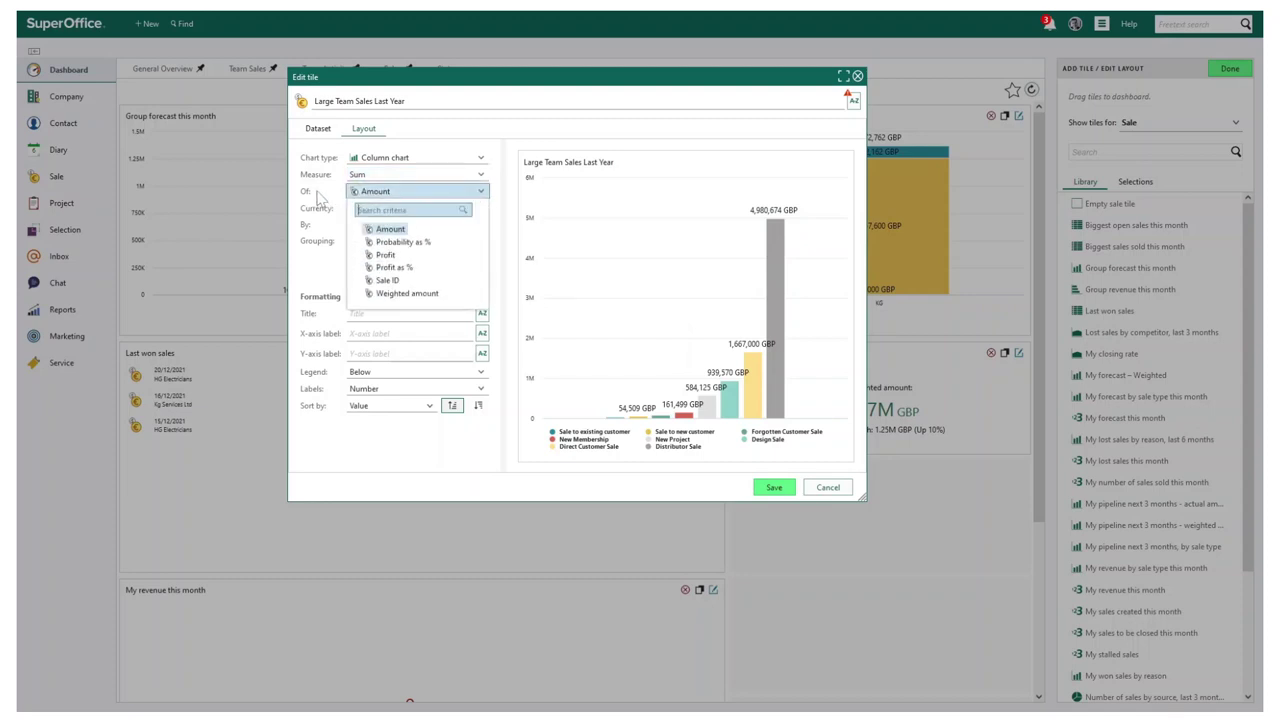
pyautogui.click(322, 208)
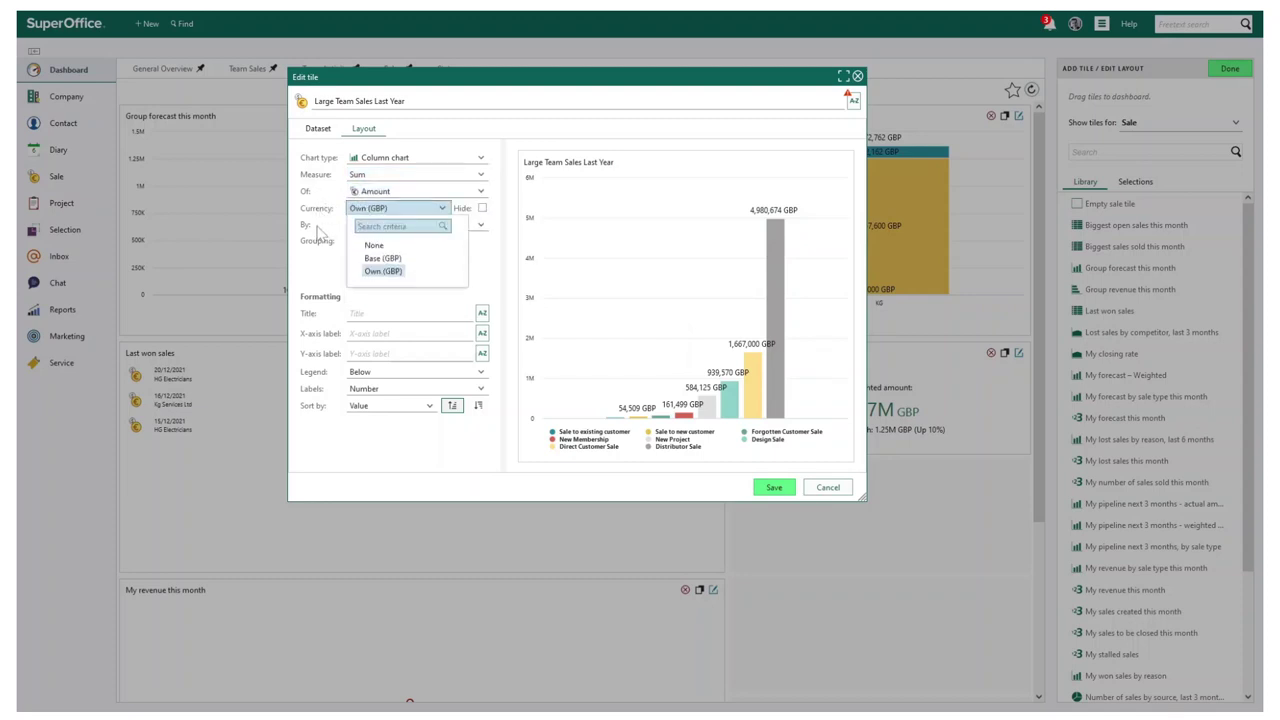
pyautogui.click(314, 227)
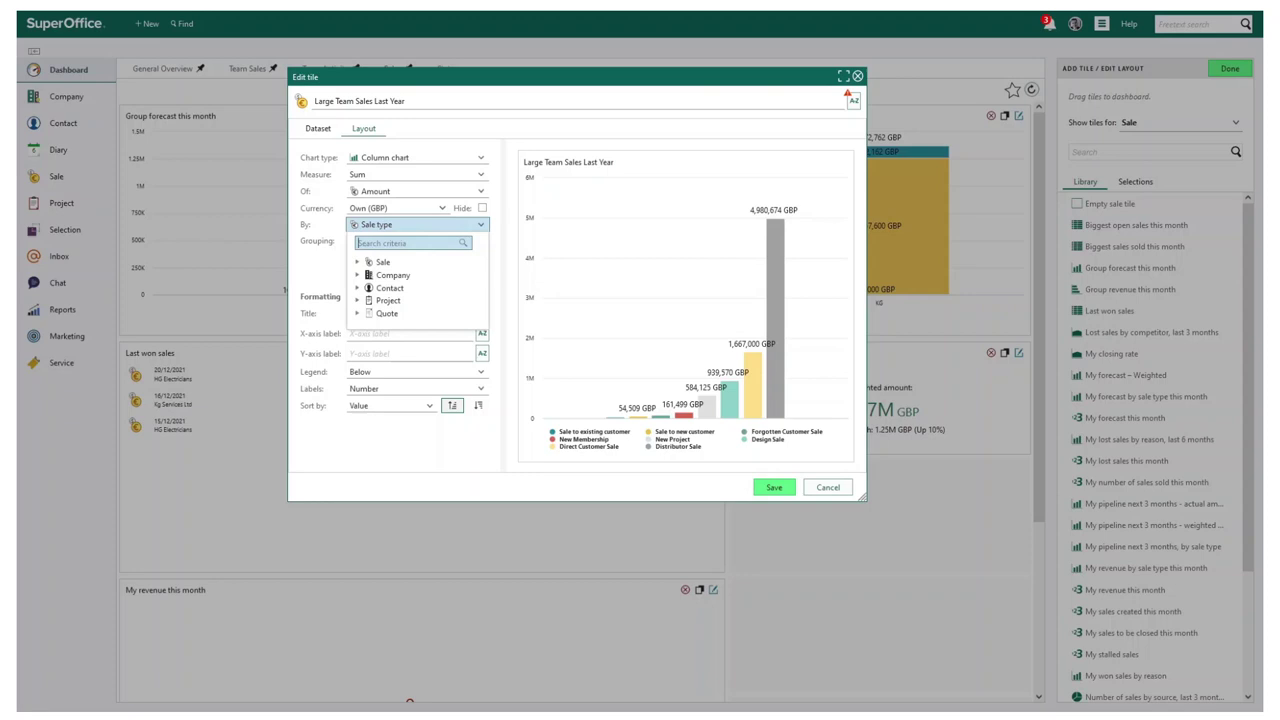
pyautogui.click(358, 263)
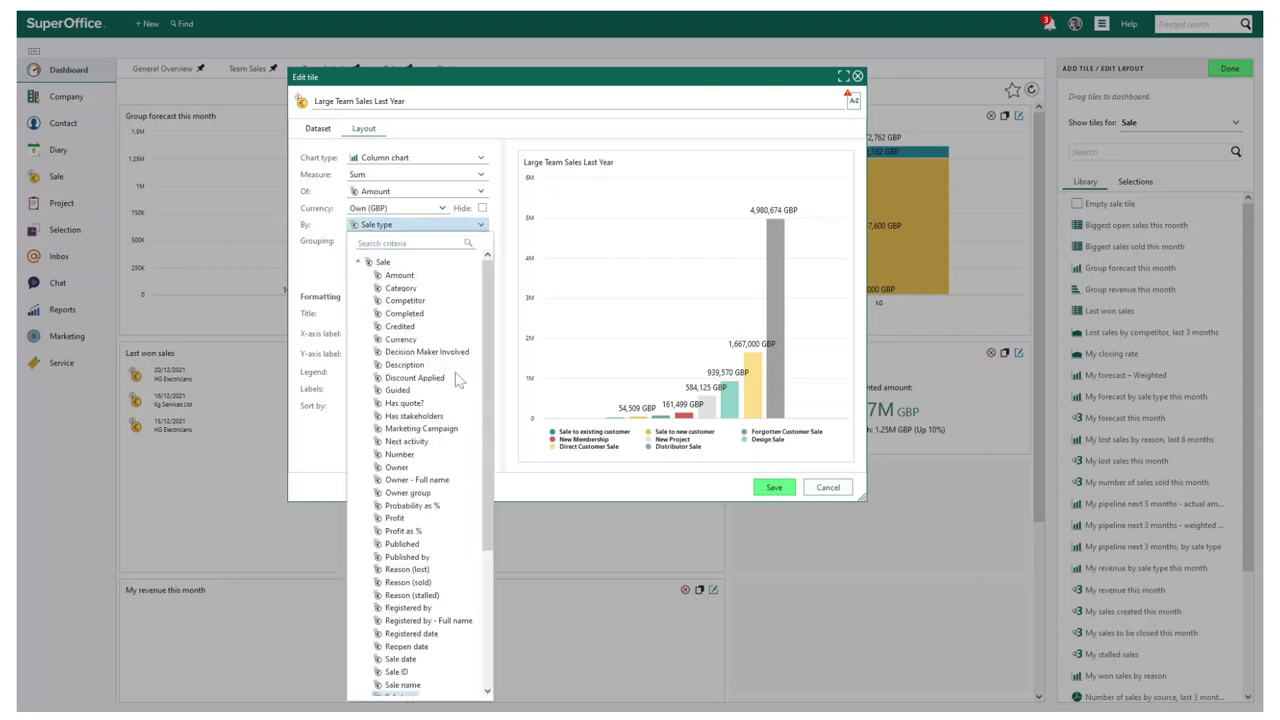
pyautogui.click(397, 467)
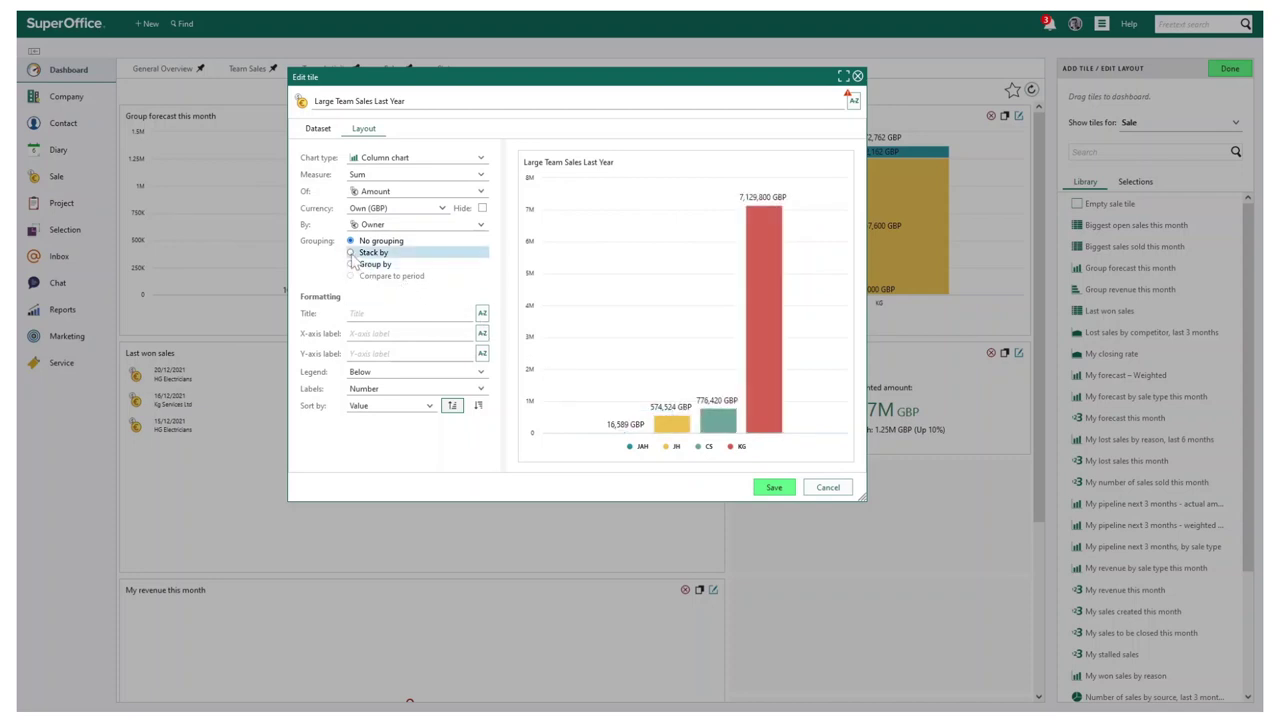
# Stack the chart's columns by the Sale type field
pyautogui.click(352, 253)
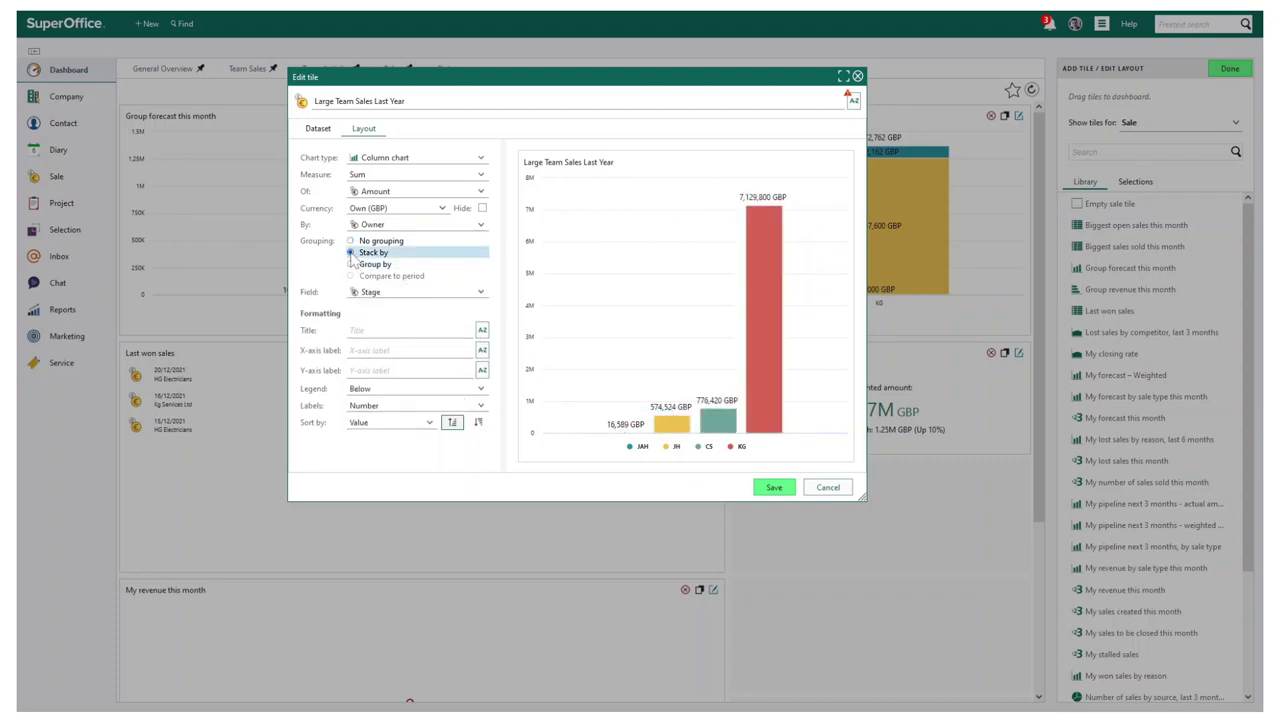
pyautogui.click(396, 298)
pyautogui.click(362, 330)
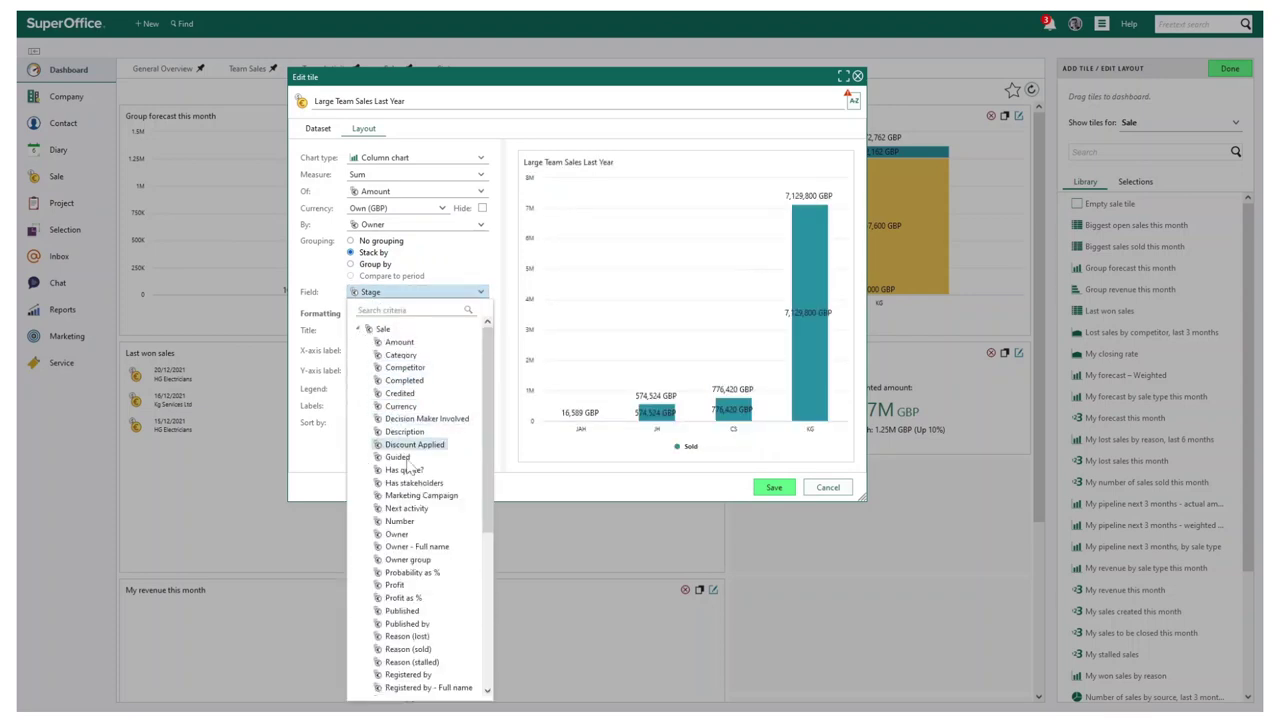
pyautogui.scroll(-10, 425, 520)
pyautogui.click(398, 505)
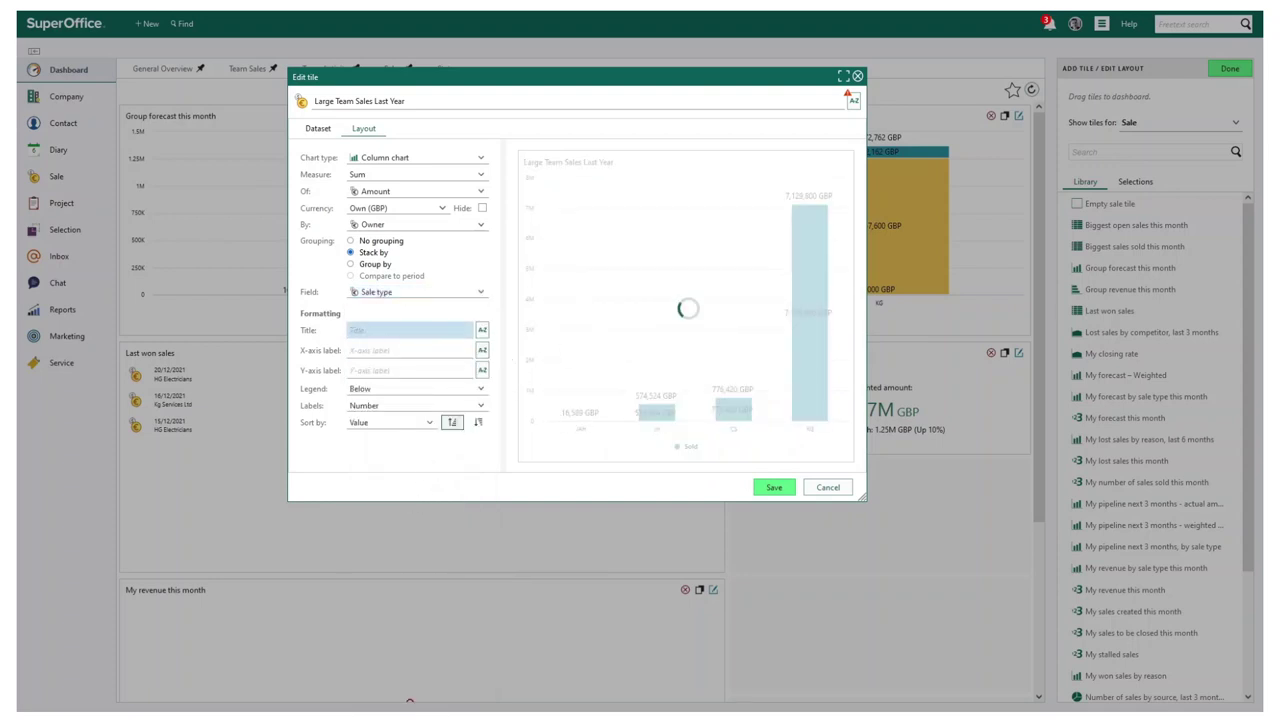
# Try the chart legend in the Left position and return it to Below
pyautogui.click(363, 390)
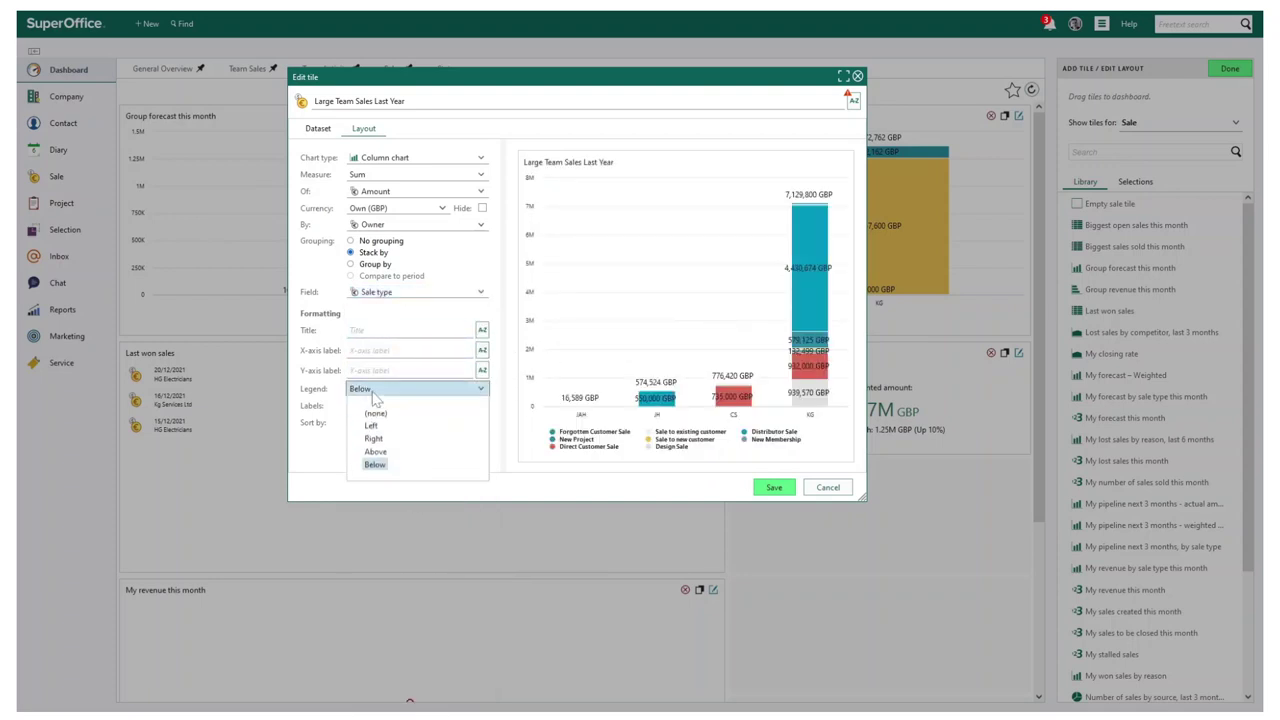
pyautogui.click(373, 428)
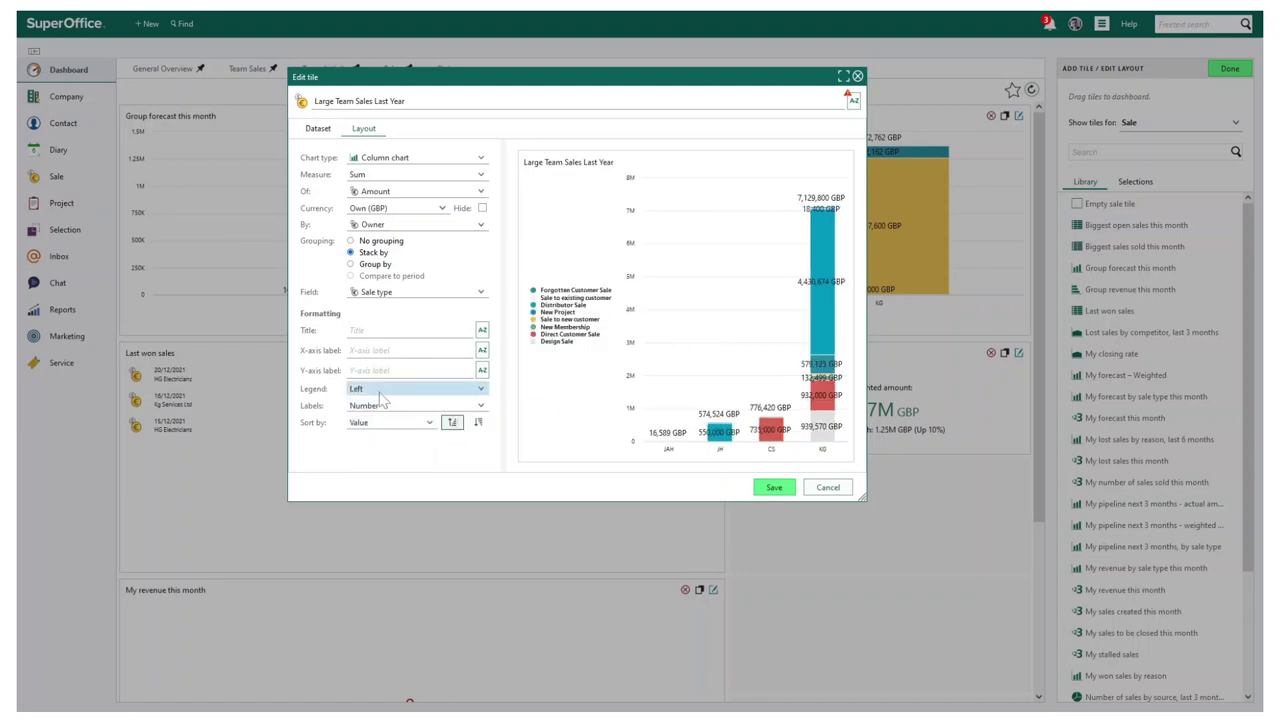
pyautogui.click(380, 389)
pyautogui.click(375, 465)
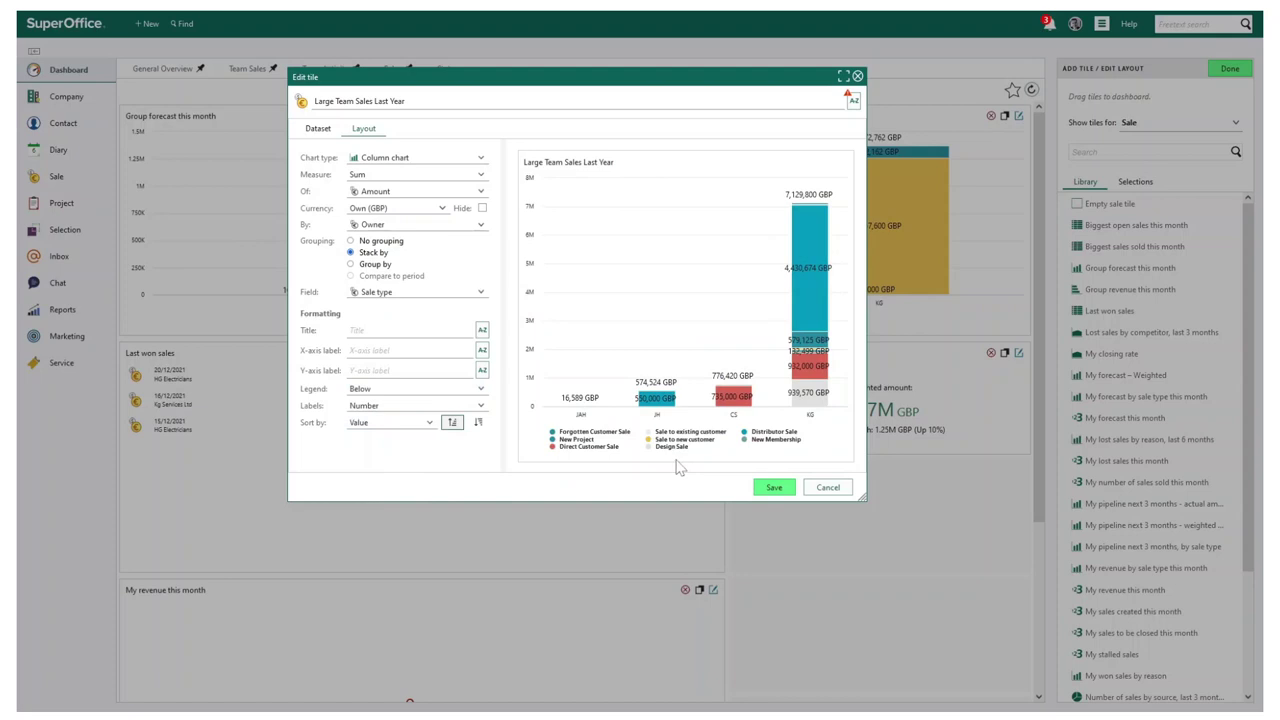
# Save the edited Large Team Sales Last Year tile
pyautogui.click(772, 487)
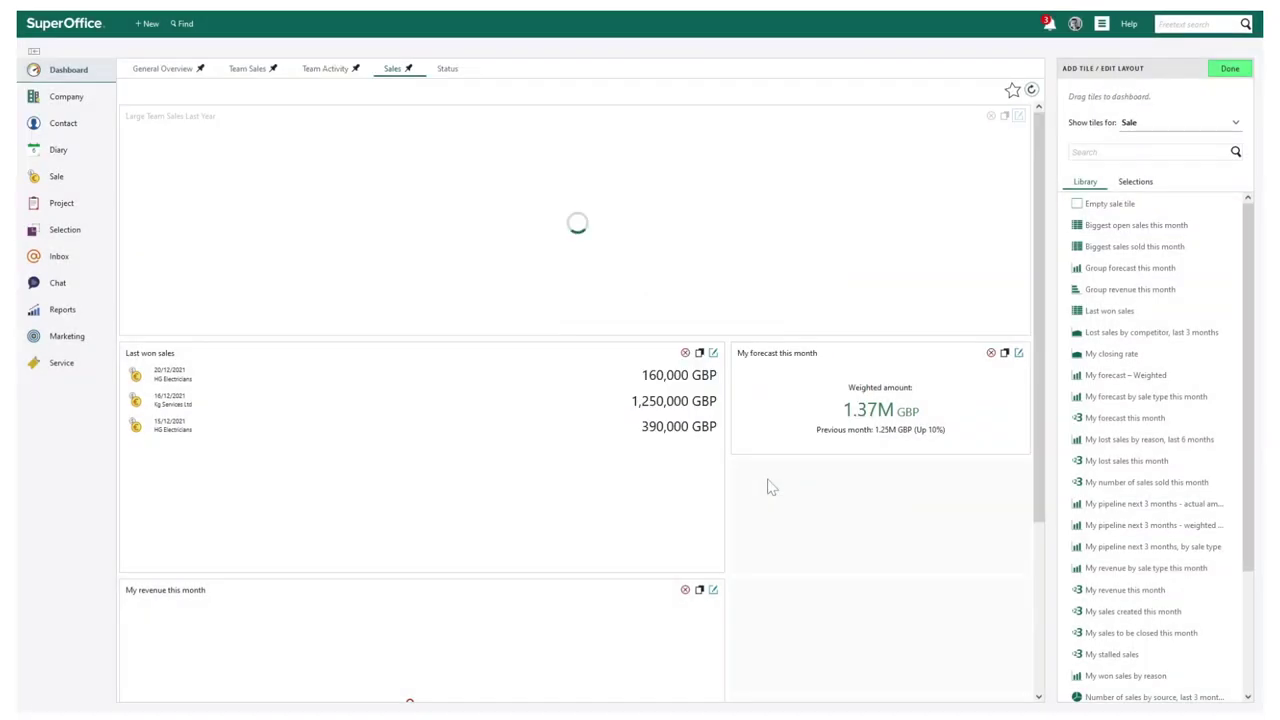